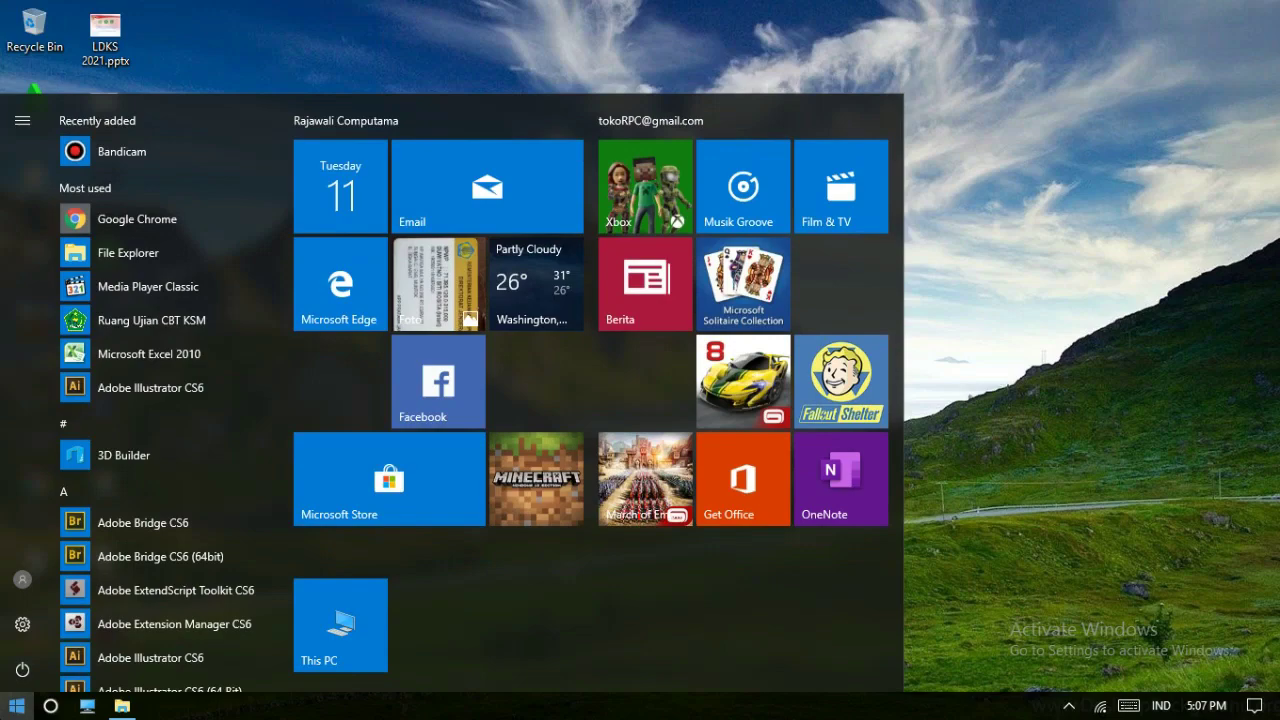
Step: Launch CorelDRAW X7 (64-Bit) and create a new blank document
type("corel")
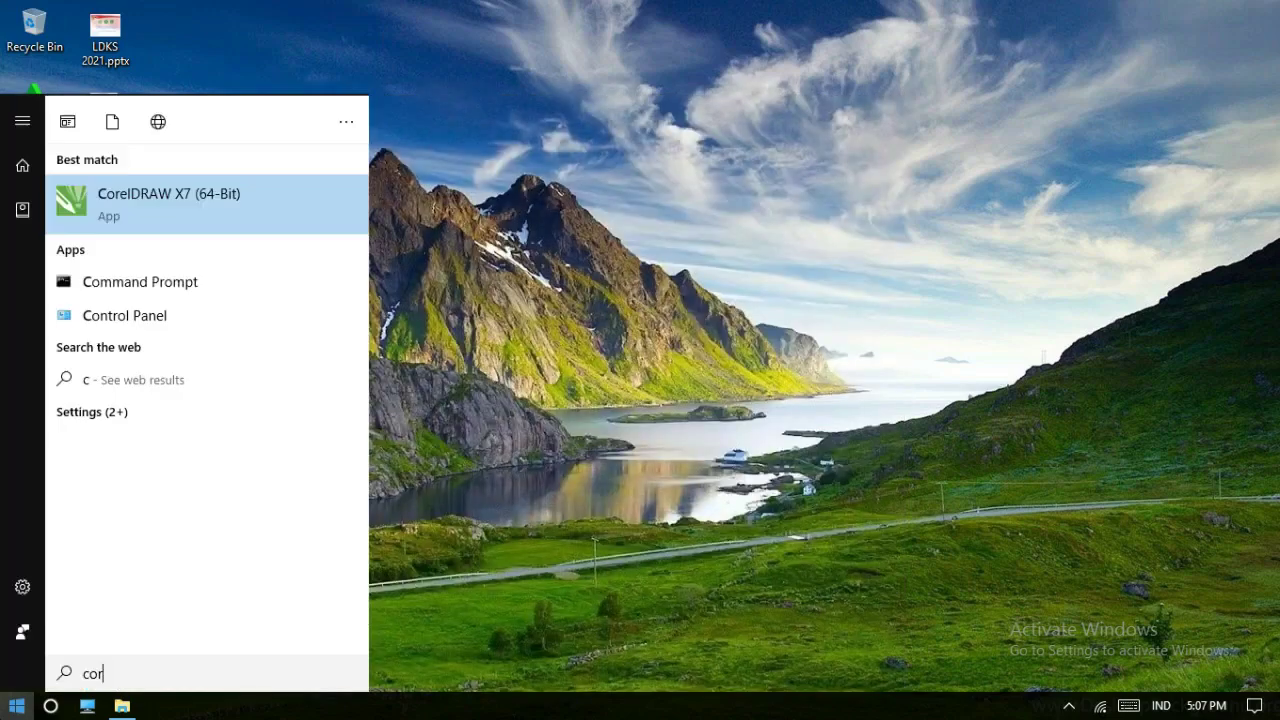
left_click(159, 210)
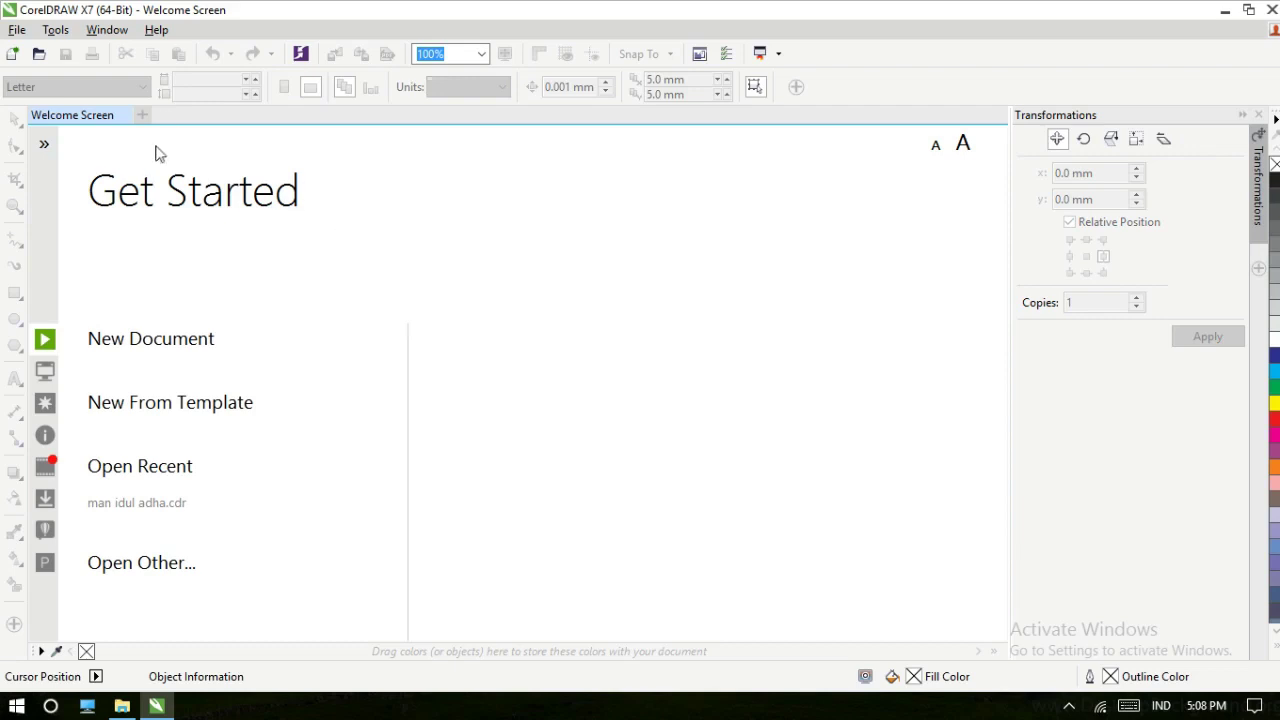
left_click(12, 55)
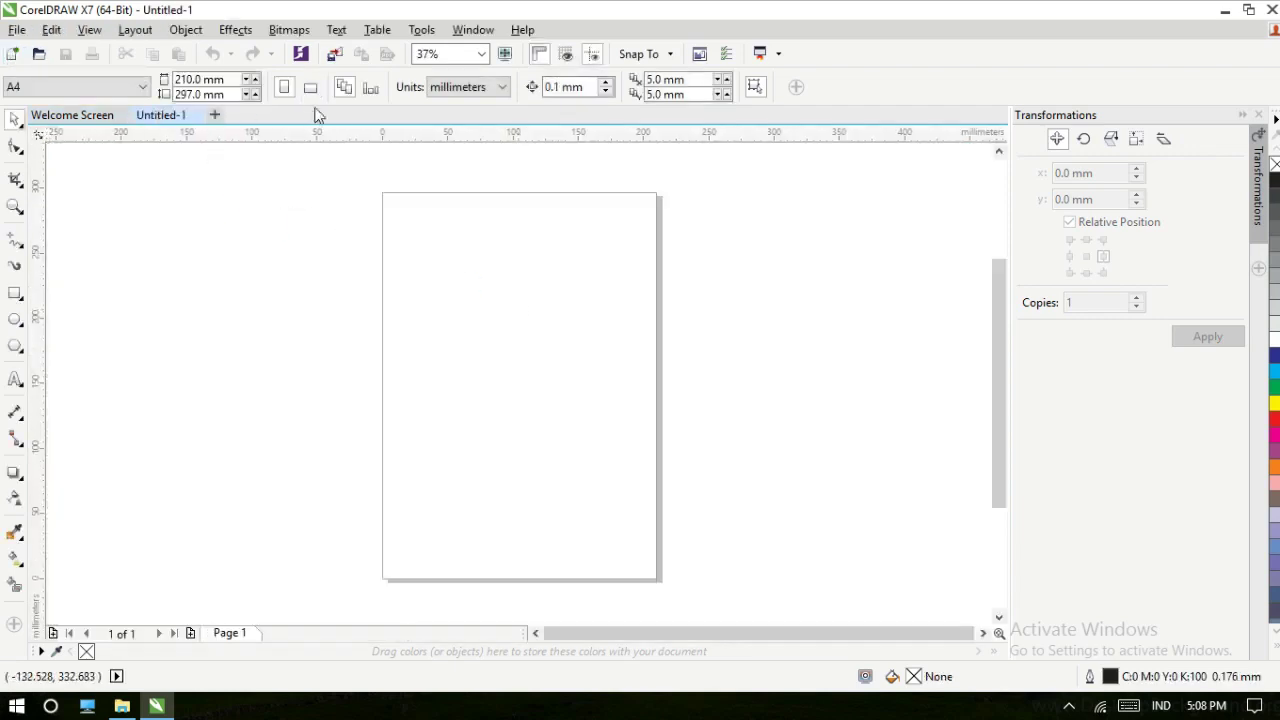
Step: Set the document units to centimeters and the page size to 300 cm wide by 100 cm high
left_click(448, 90)
left_click(486, 290)
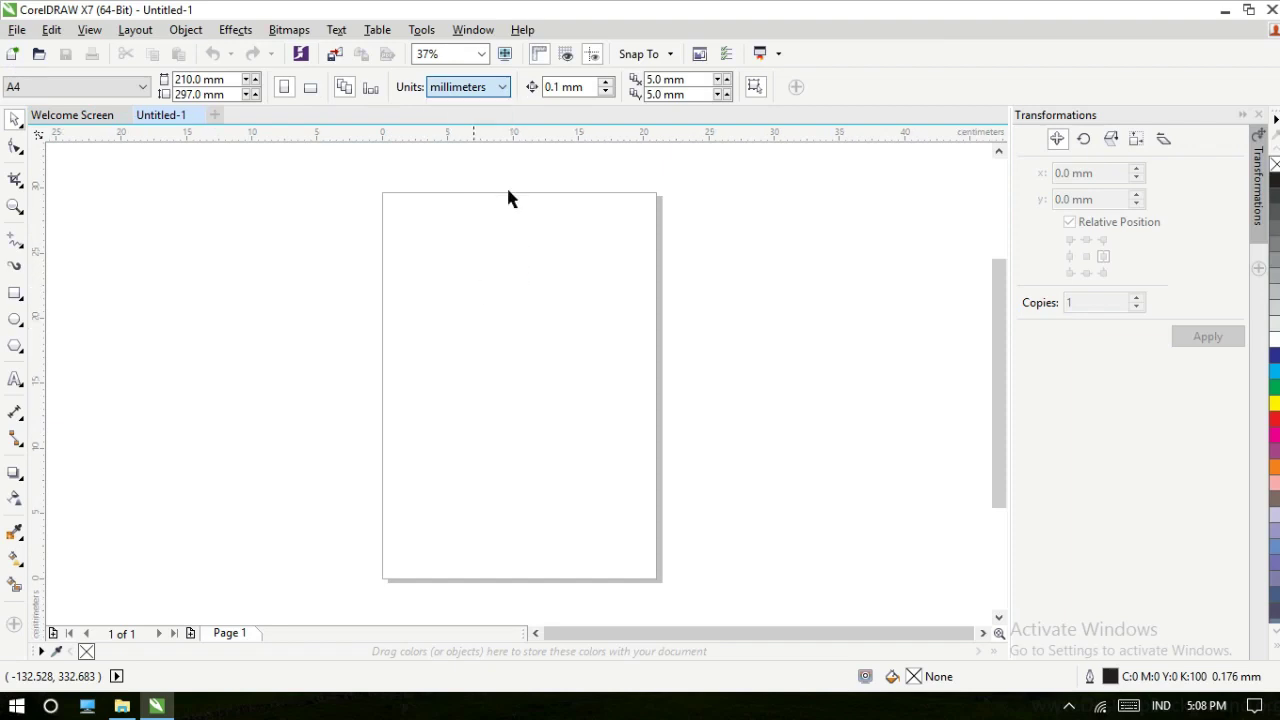
double_click(174, 82)
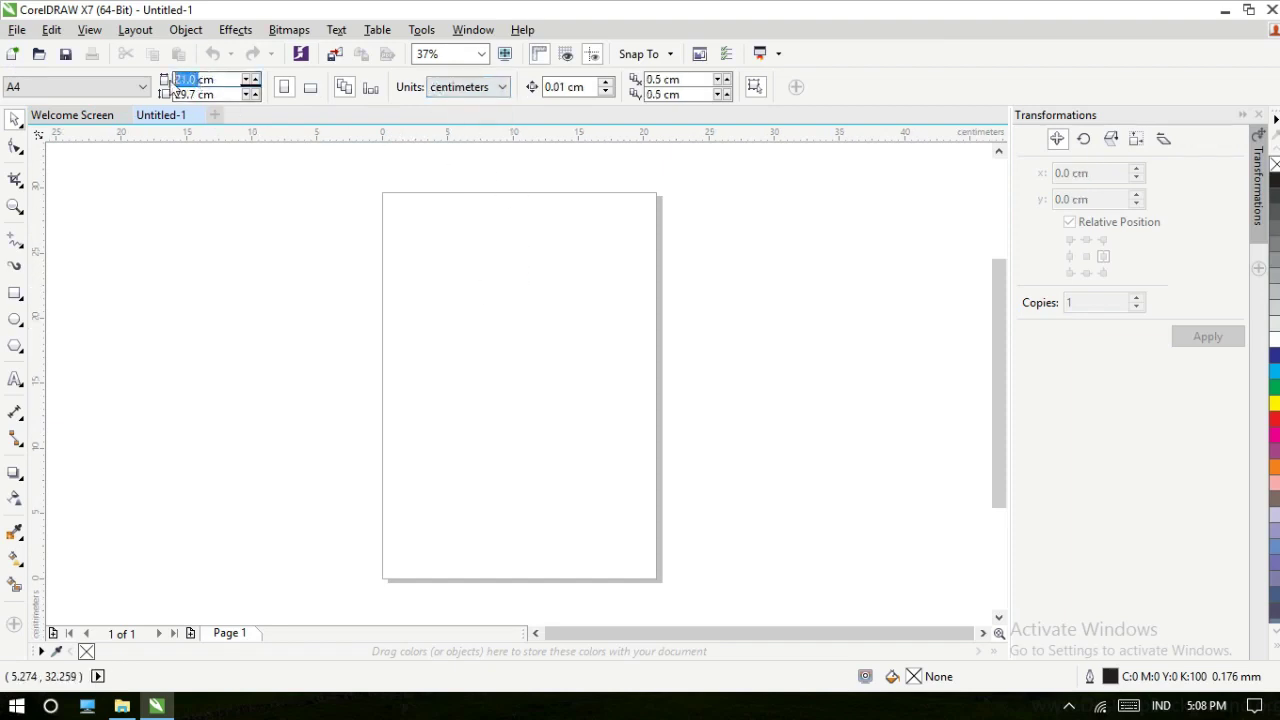
type("300")
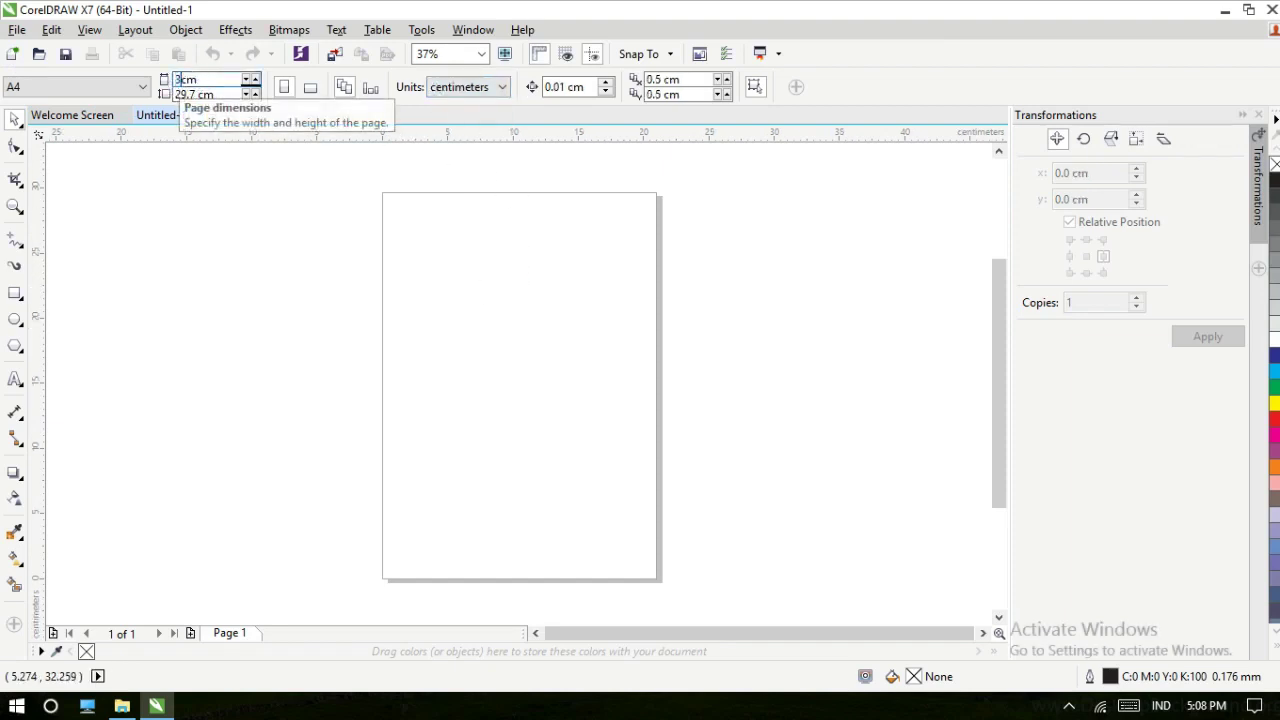
double_click(194, 94)
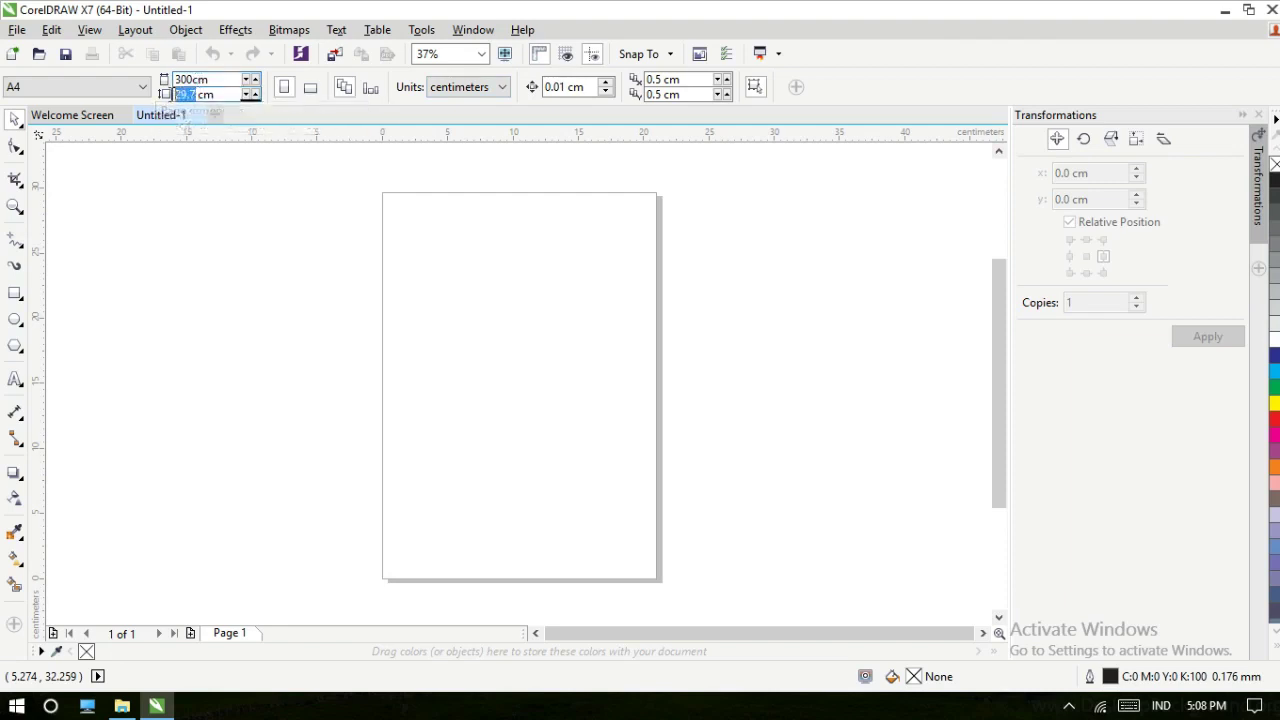
type("100")
key("Return")
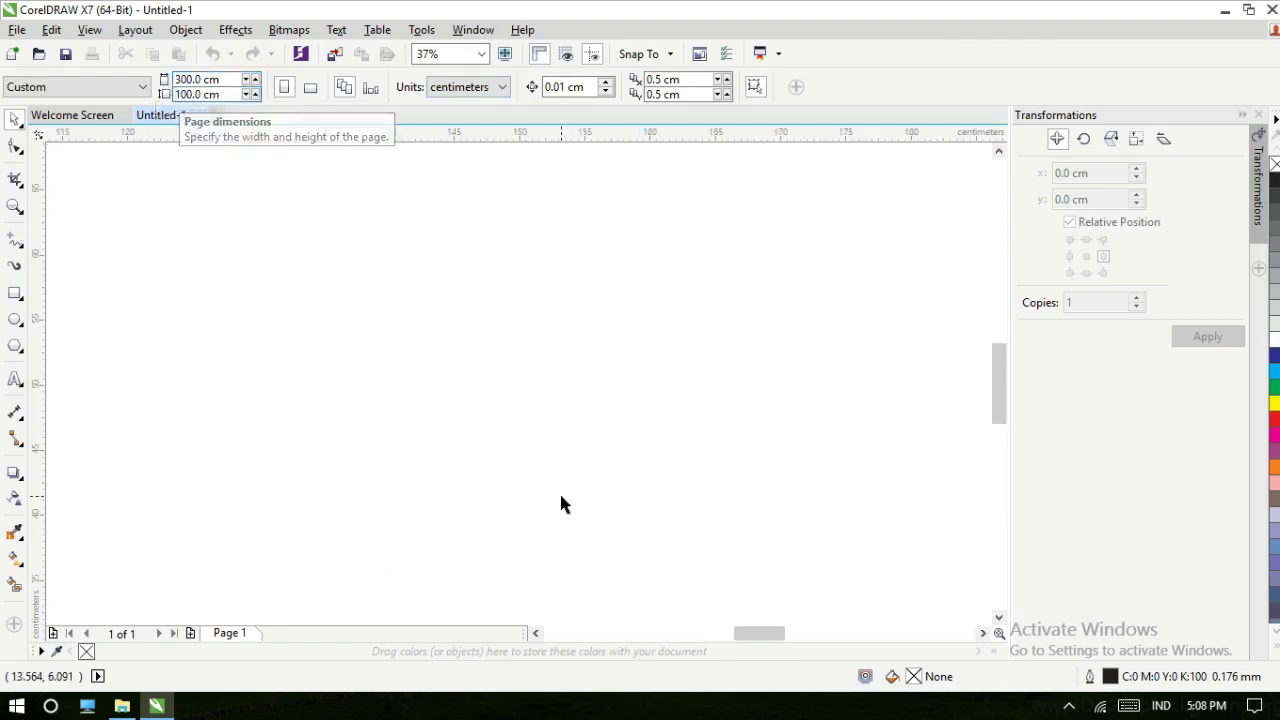
scroll(557, 402, "down", 5)
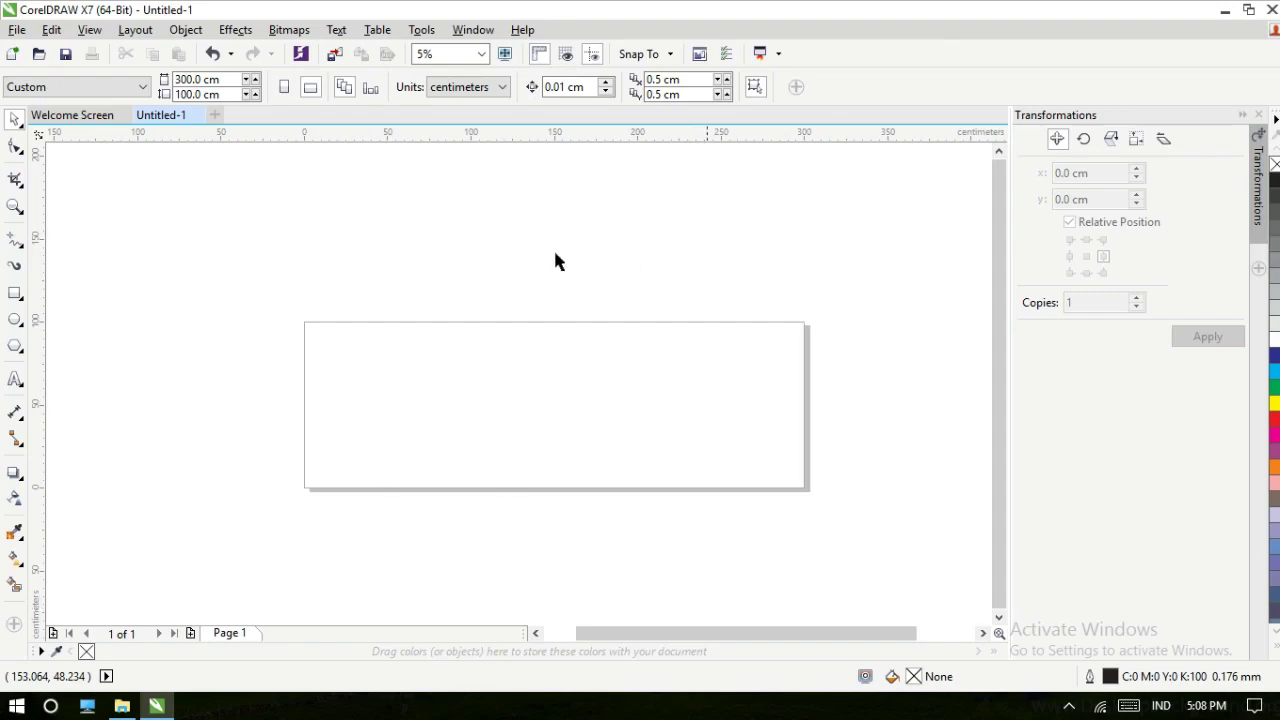
Step: Bring the mountain landscape wallpaper image from the Data (D:) drive in File Explorer onto the CorelDRAW page
left_click(17, 30)
left_click(419, 355)
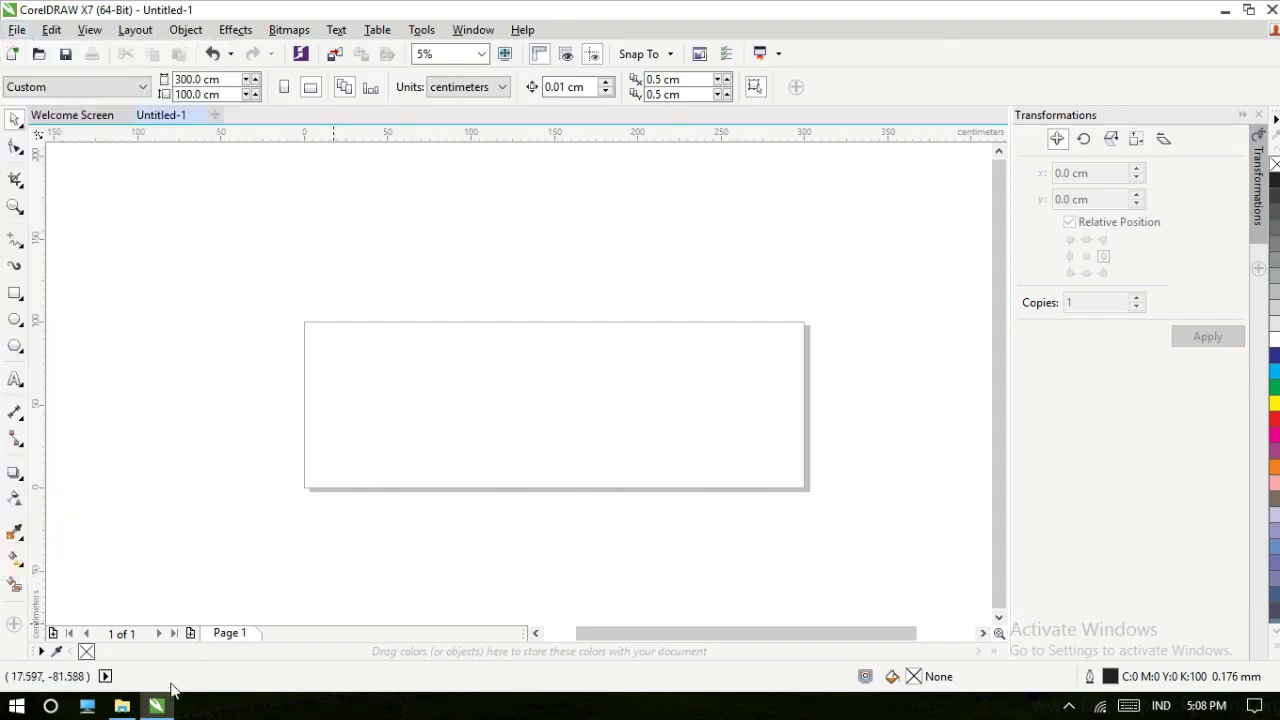
left_click(134, 708)
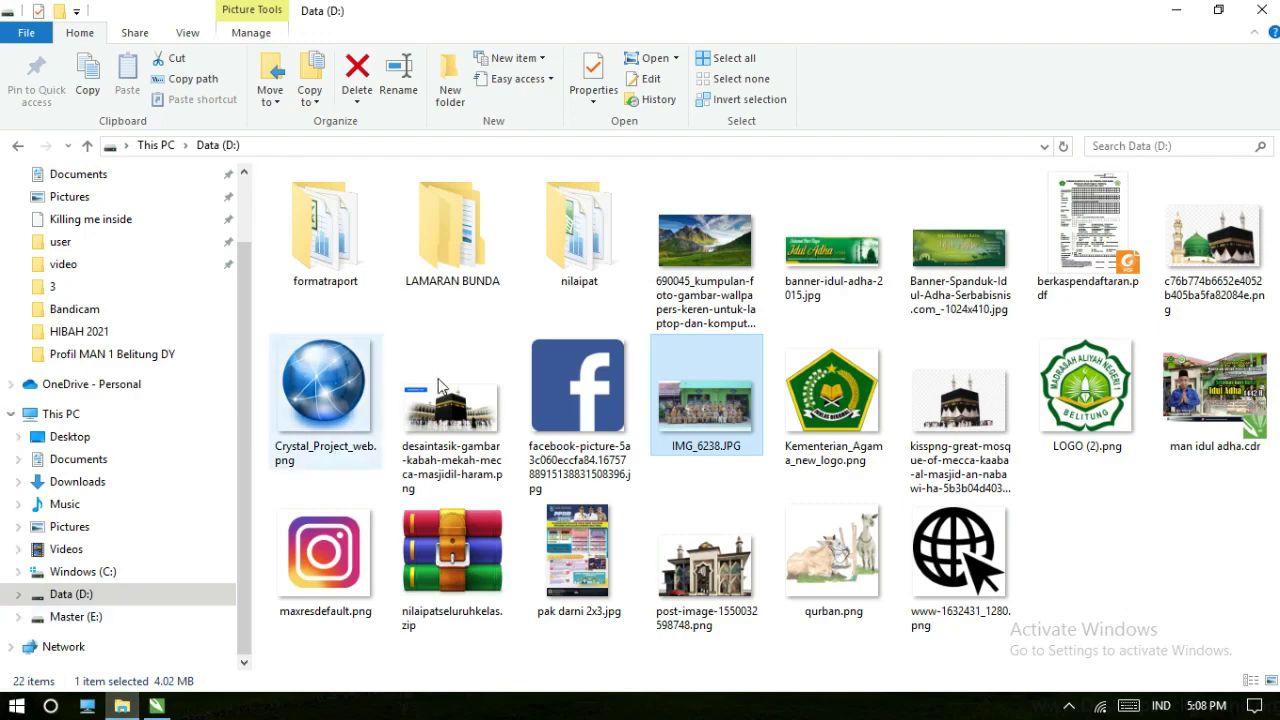
left_click(712, 305)
left_click_drag(709, 258, 383, 380)
Step: Resize the landscape image to 300 cm by 100 cm and center it on the page as the background
left_click(183, 80)
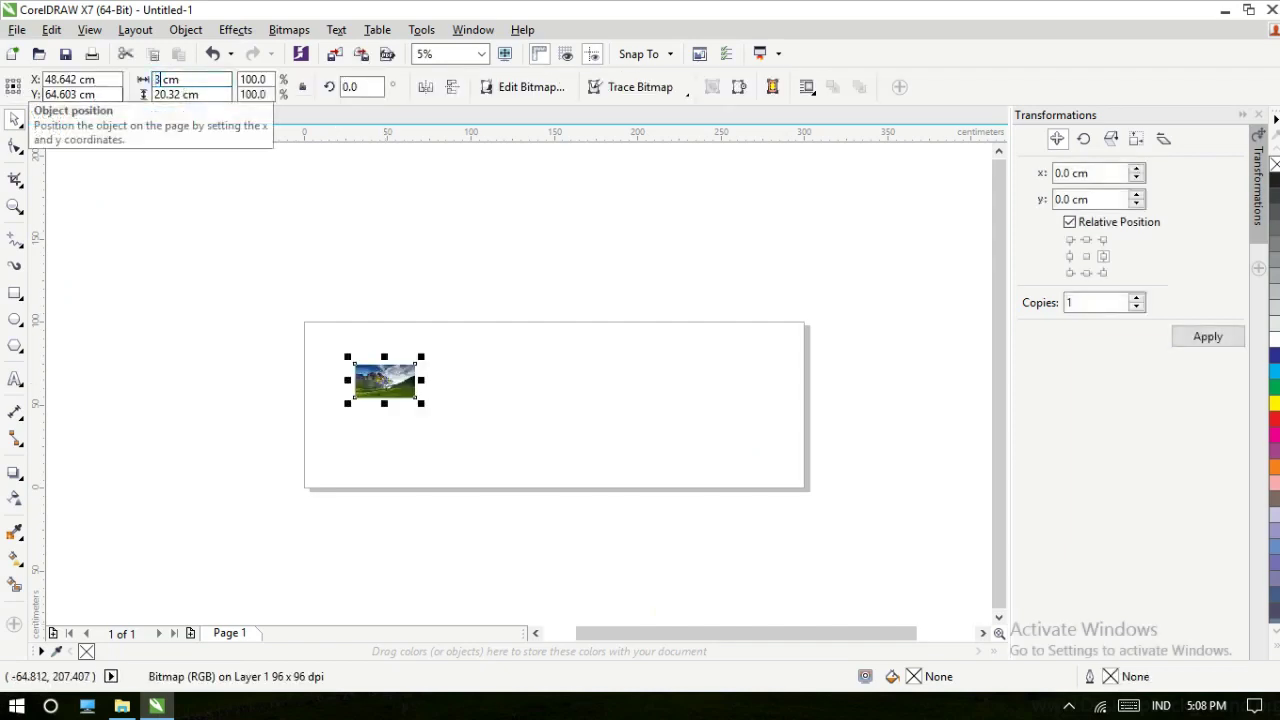
type("300")
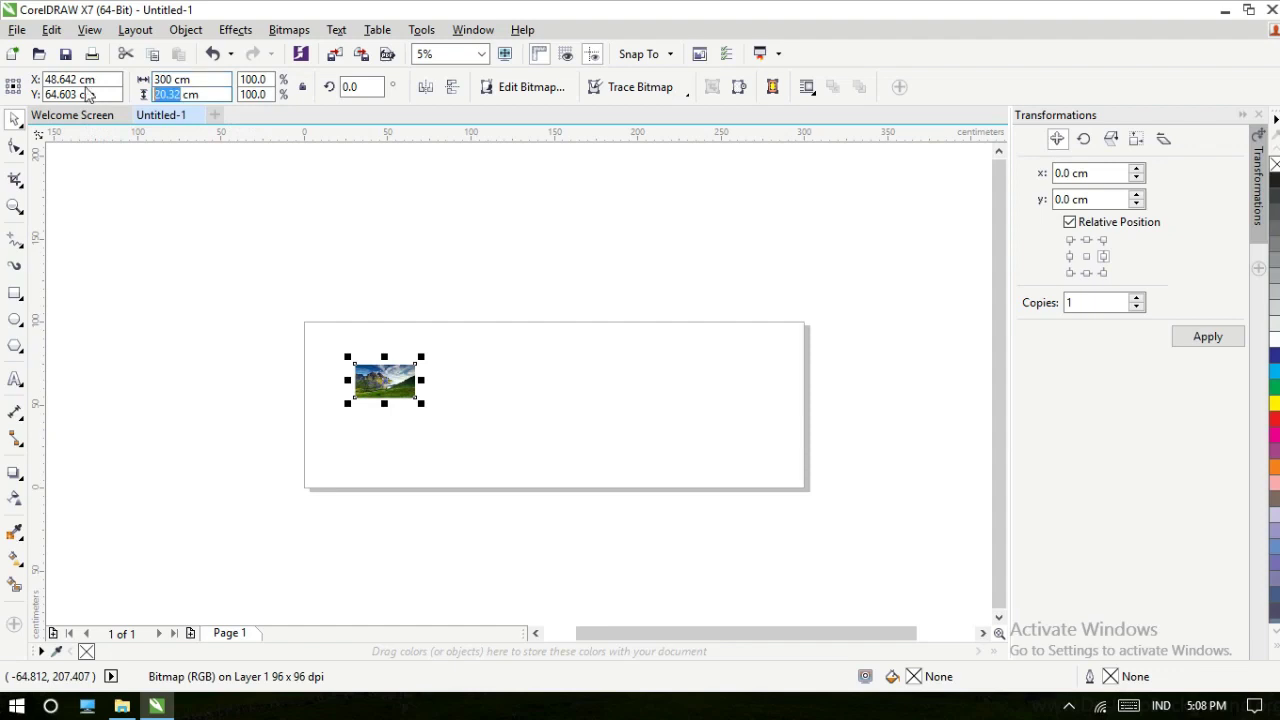
type("10")
key("Return")
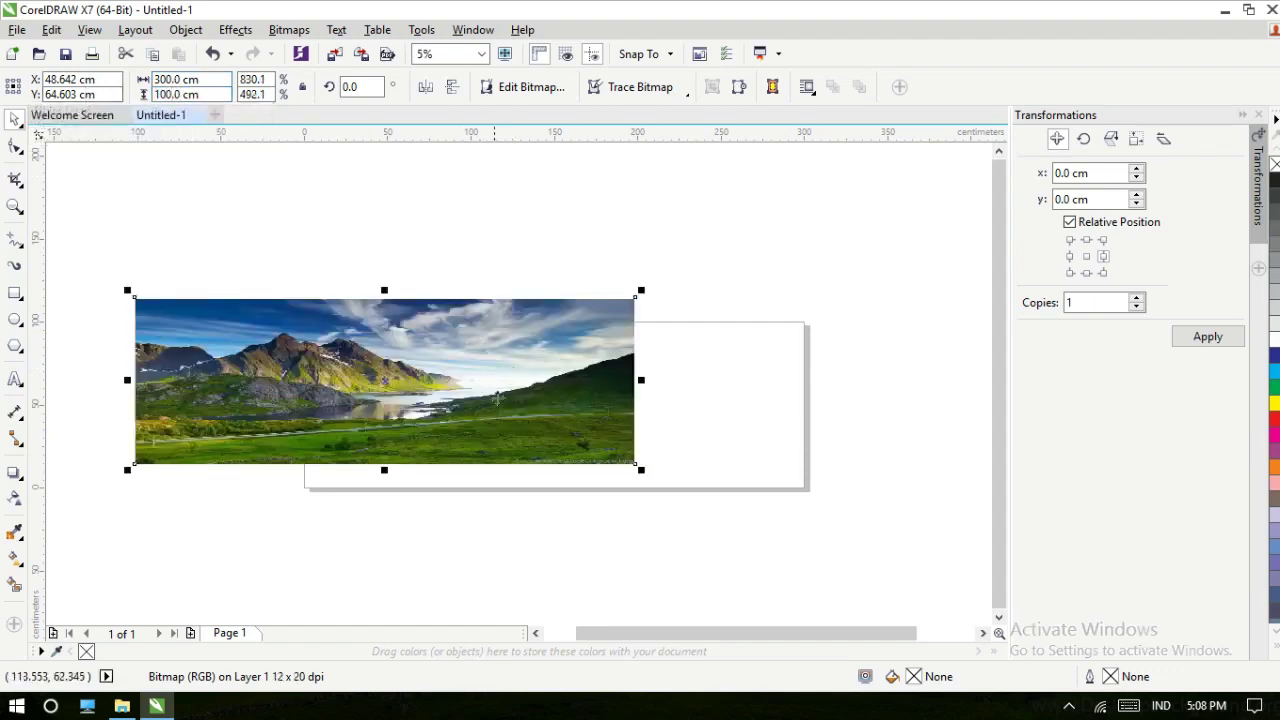
key("p")
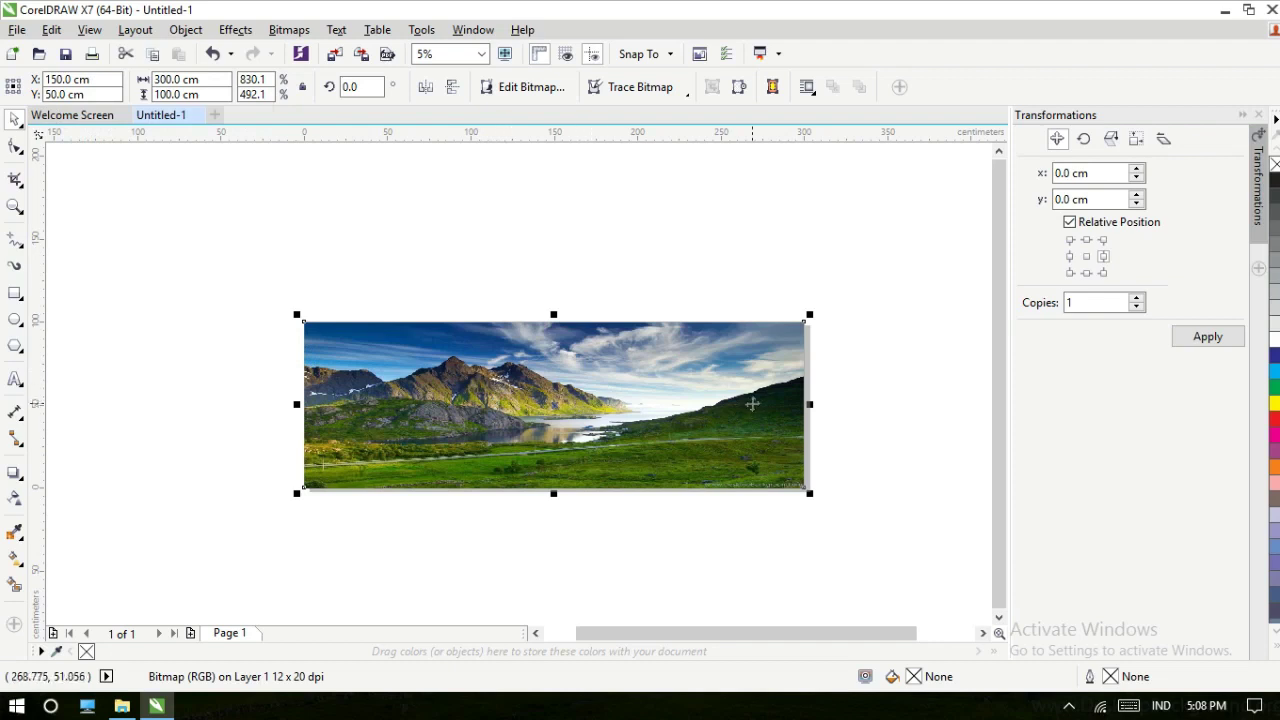
left_click(623, 271)
left_click(500, 367)
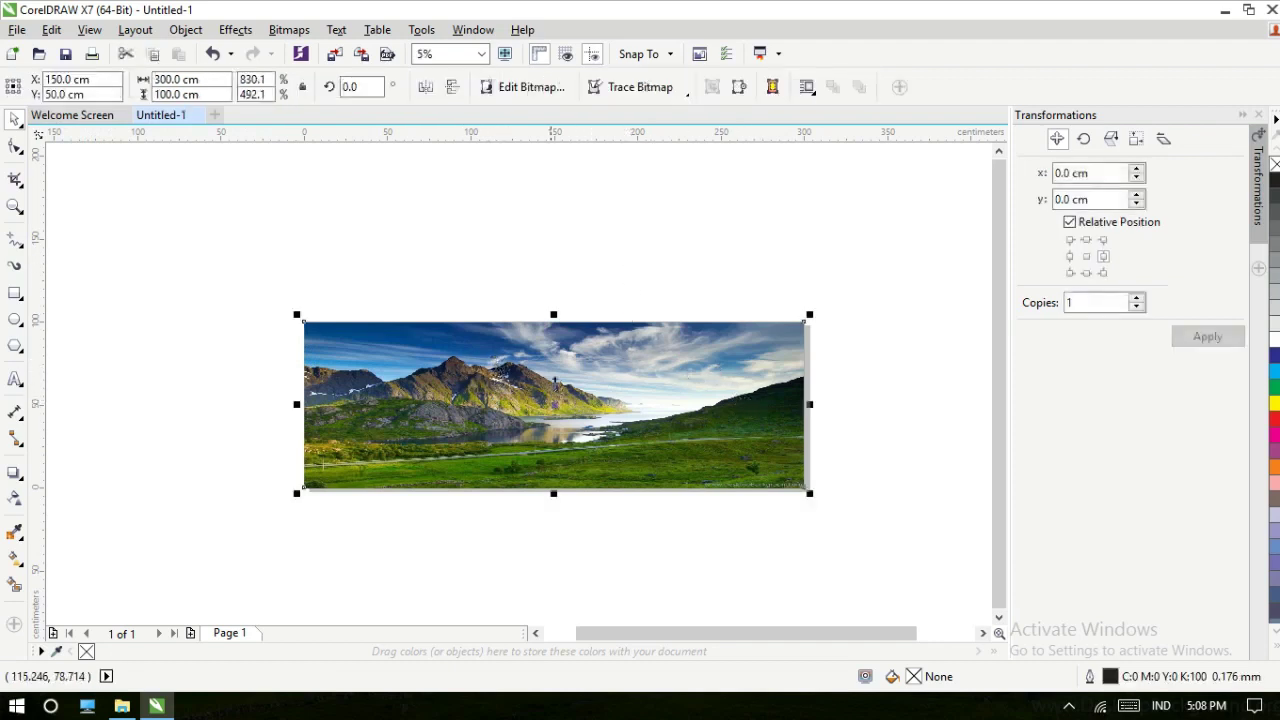
left_click(273, 306)
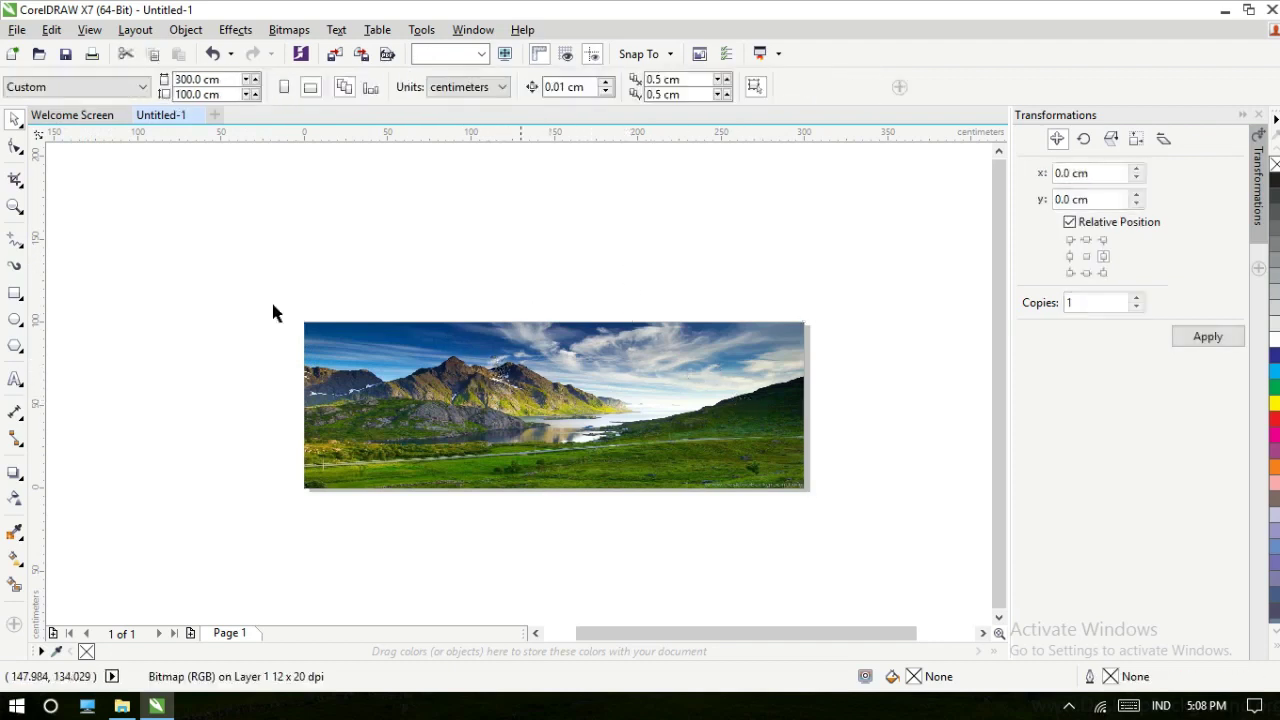
Step: Add the artistic text "SELAMAT DATANG" over the background and enlarge it to about 187 cm wide
left_click(15, 380)
left_click(450, 377)
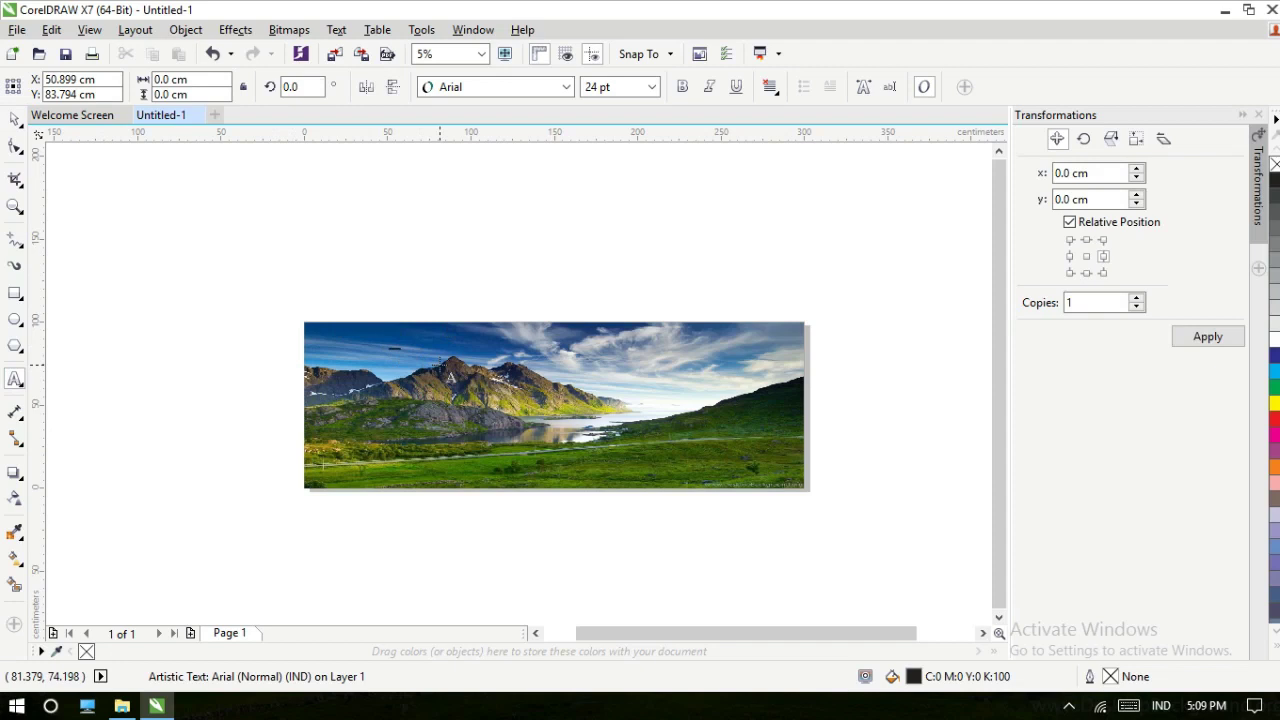
key("ctrl+v")
left_click_drag(412, 337, 720, 294)
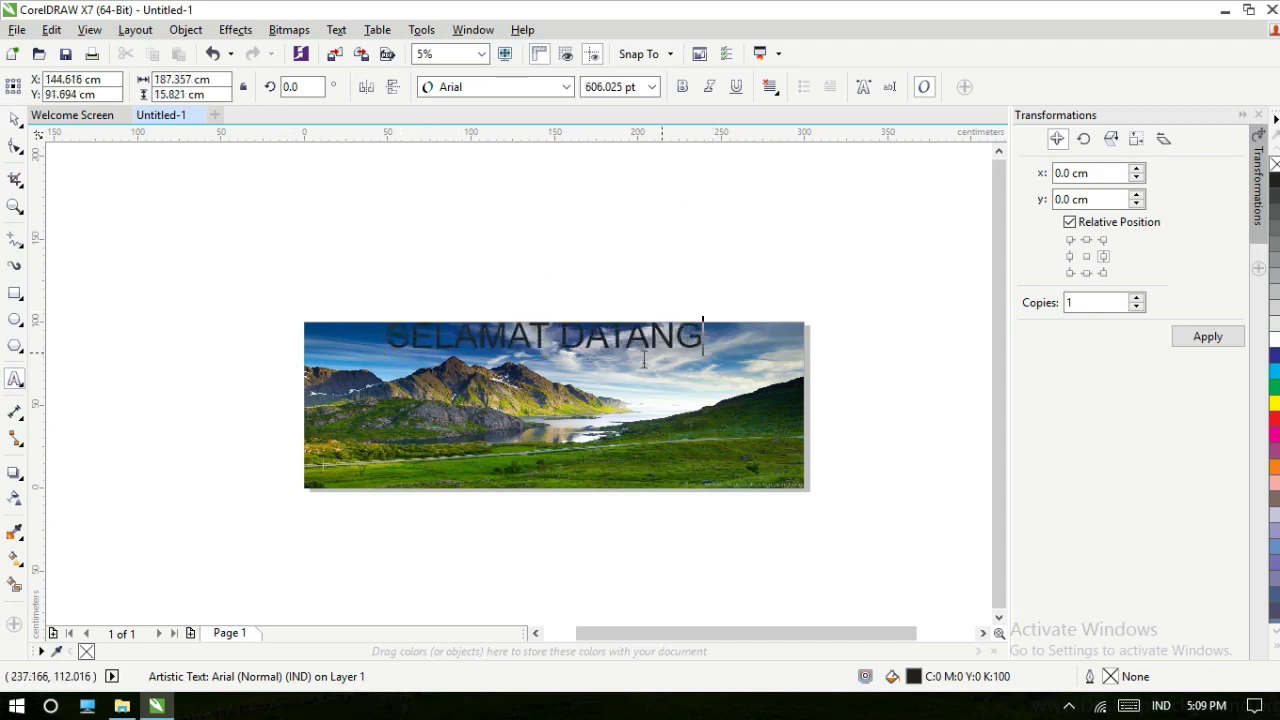
Step: Move the "SELAMAT DATANG" text down from the banner's top edge, centering it at about X 154 cm, Y 72 cm
left_click(15, 120)
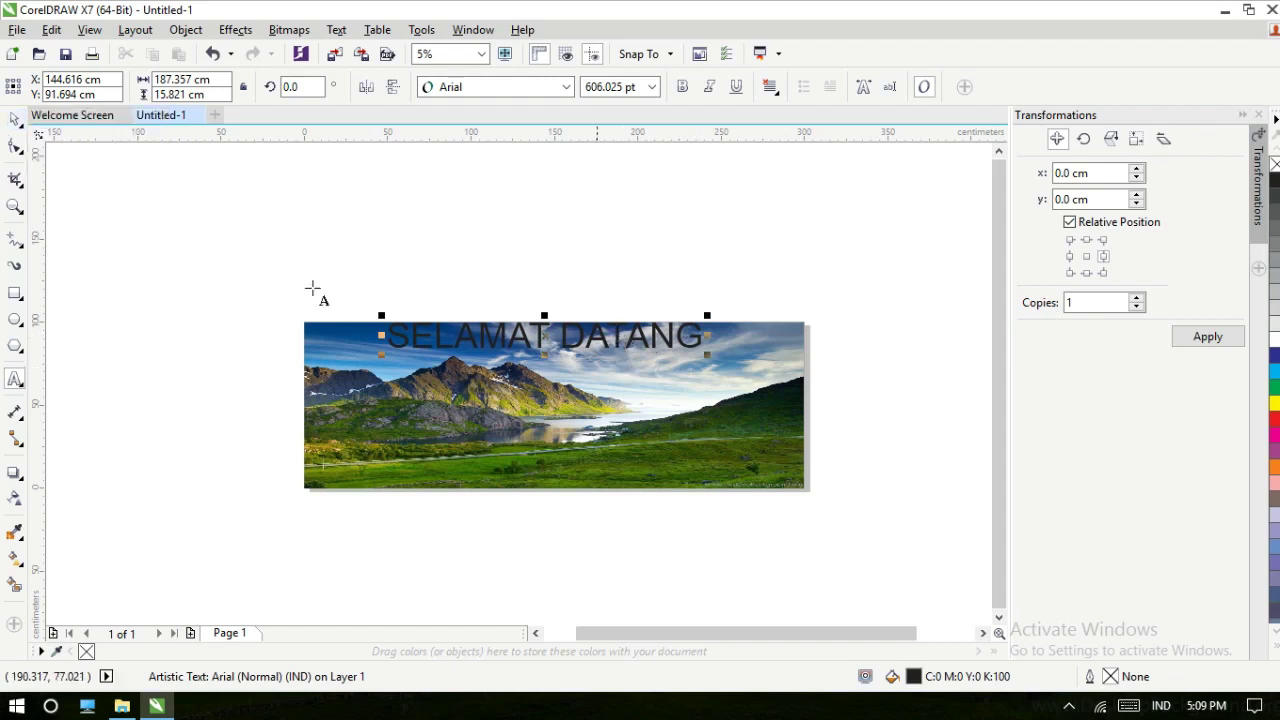
left_click(15, 120)
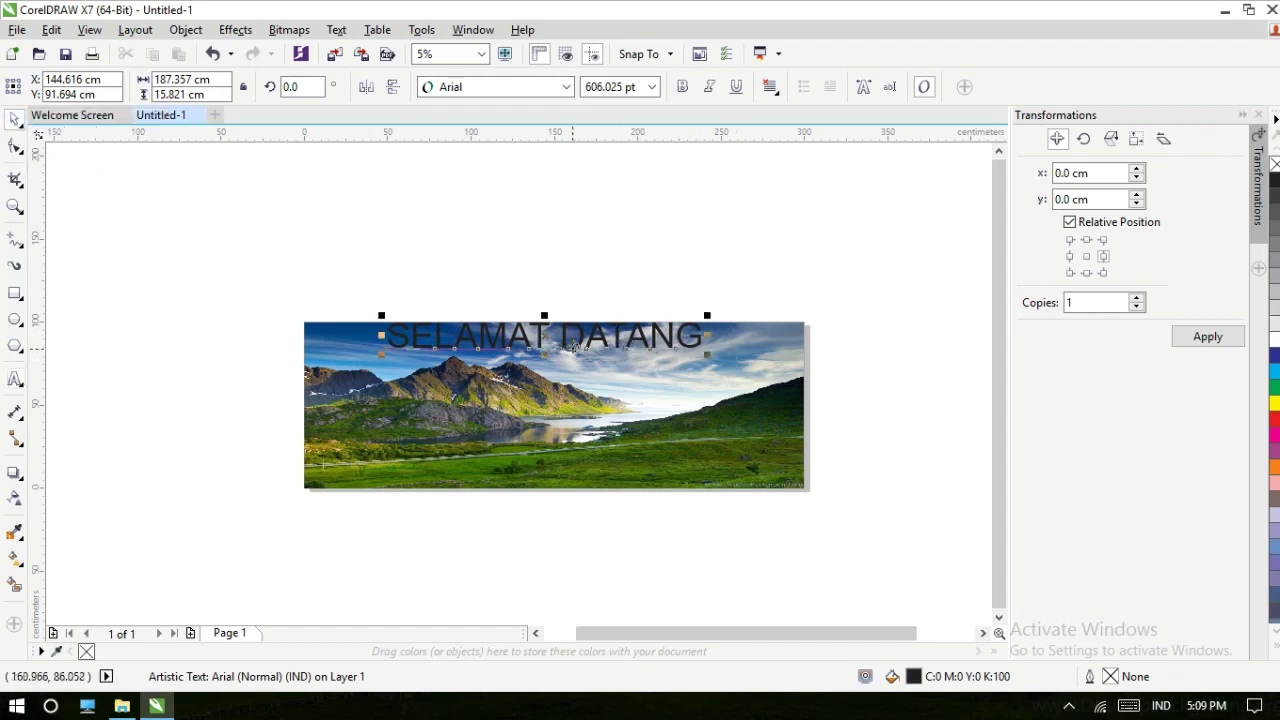
left_click_drag(571, 346, 590, 383)
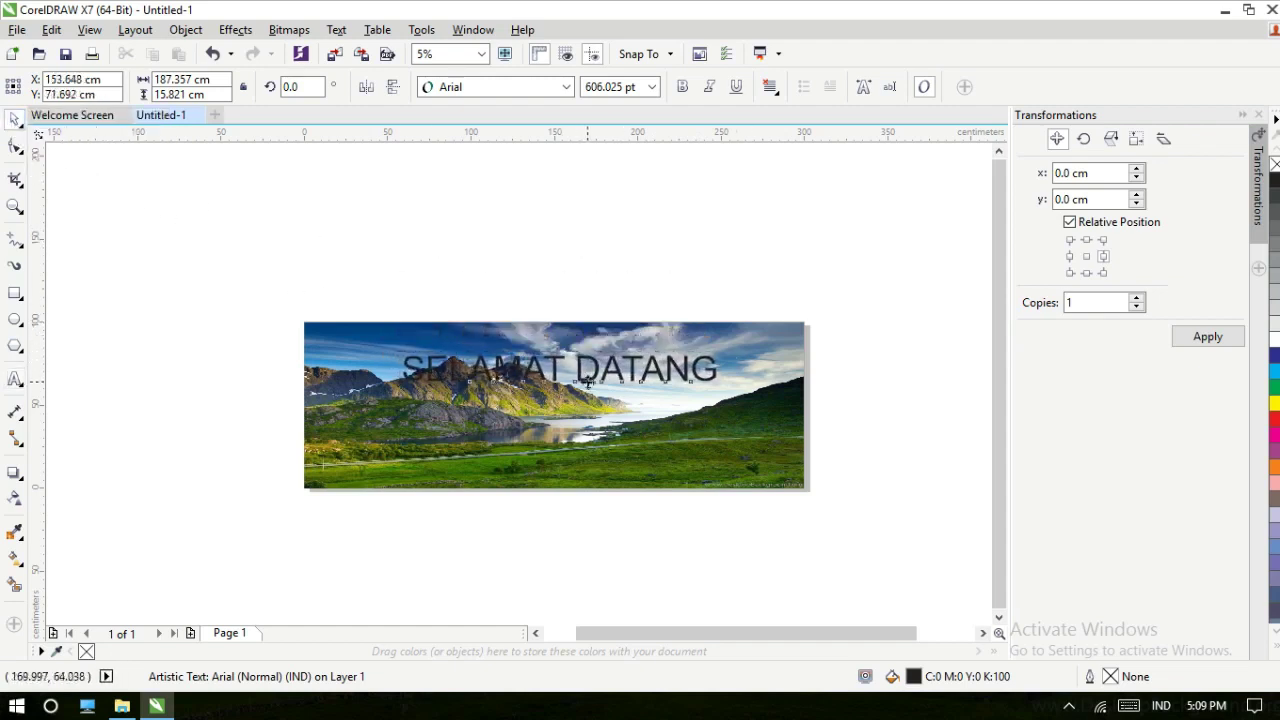
Step: Add a second line reading "PESERTA BIMTEK RAJAWALI COMPUTAMA" in capitals below "SELAMAT DATANG" in the same text object
key("F8")
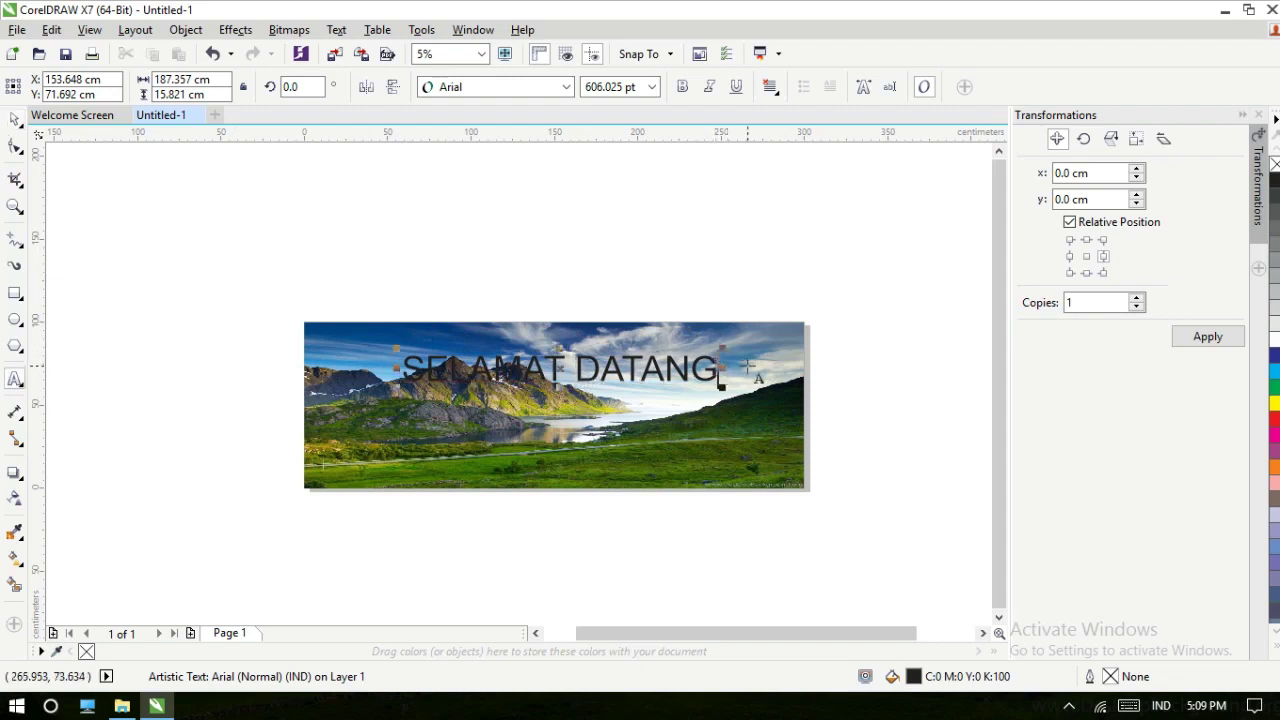
type("peser")
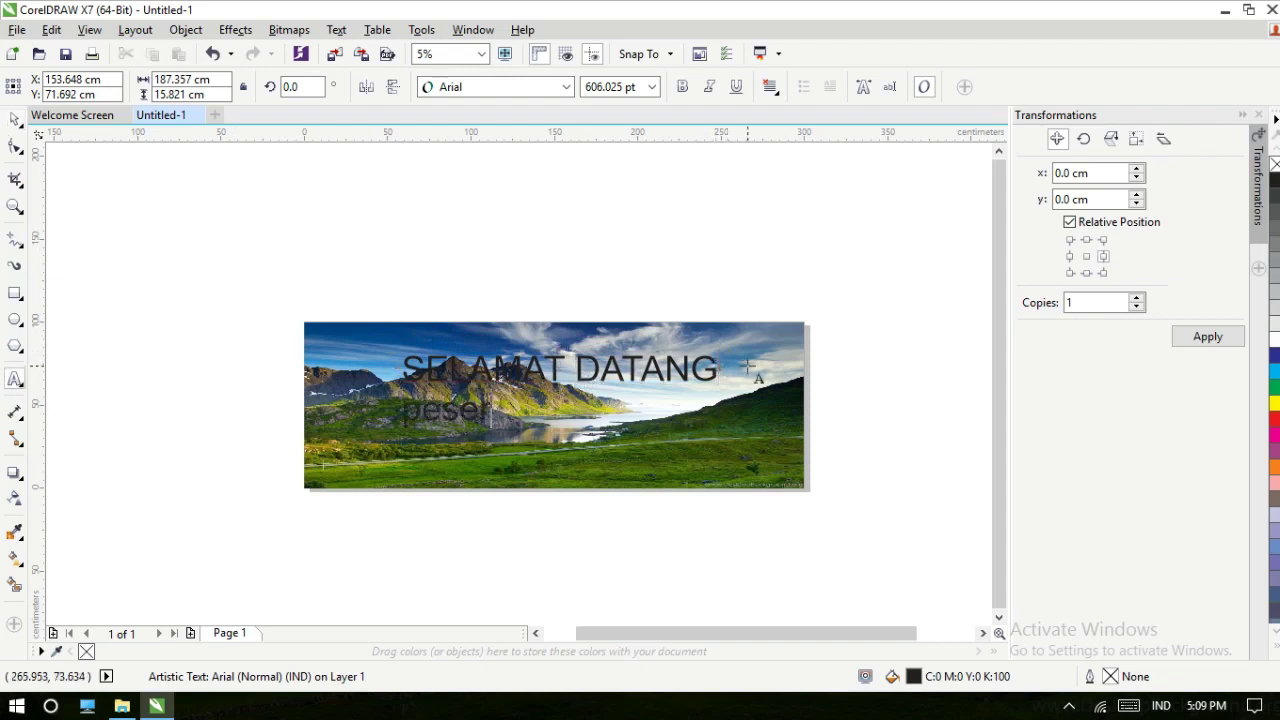
key("BackSpace")
key("BackSpace")
key("BackSpace")
key("BackSpace")
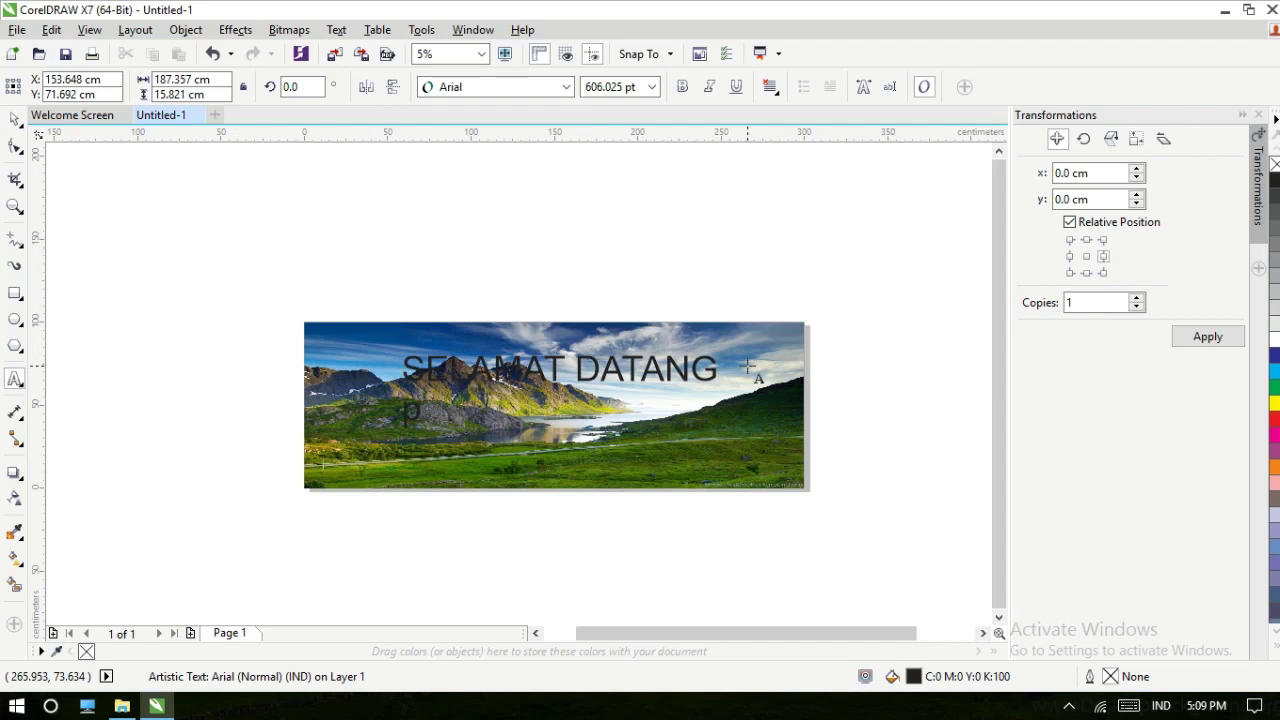
key("BackSpace")
type("PESERTA")
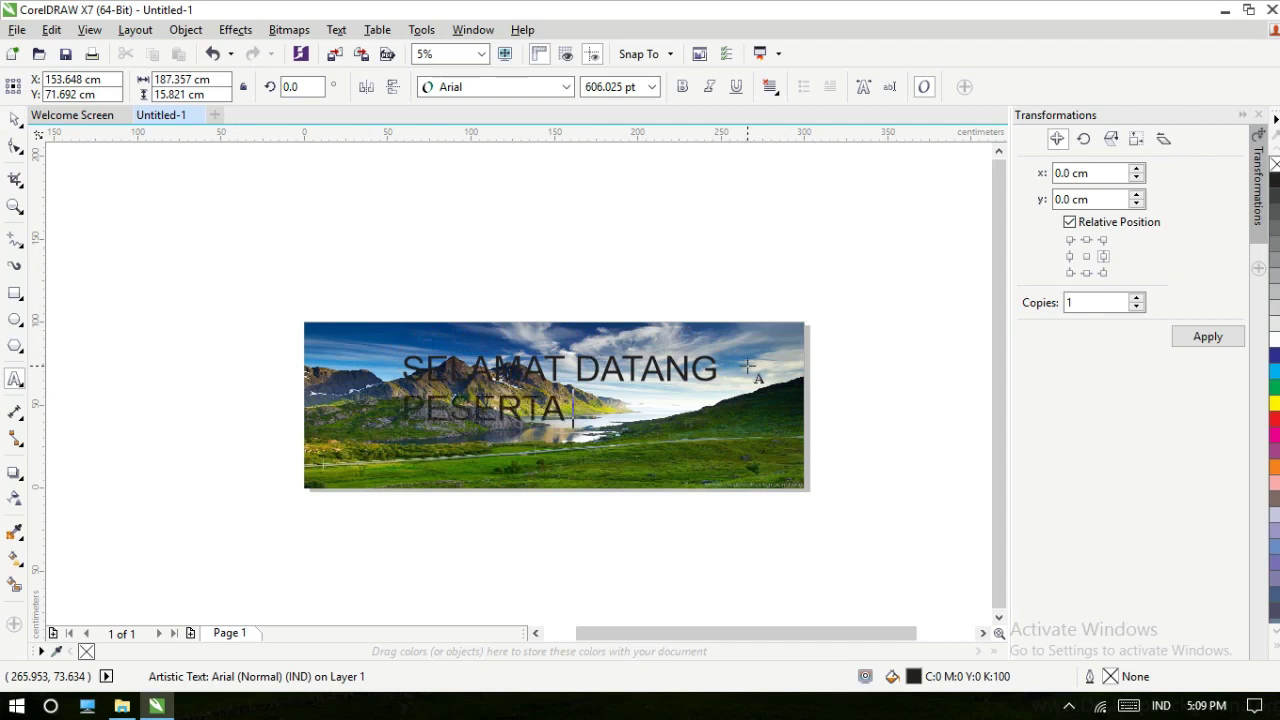
type(" BIMTEK")
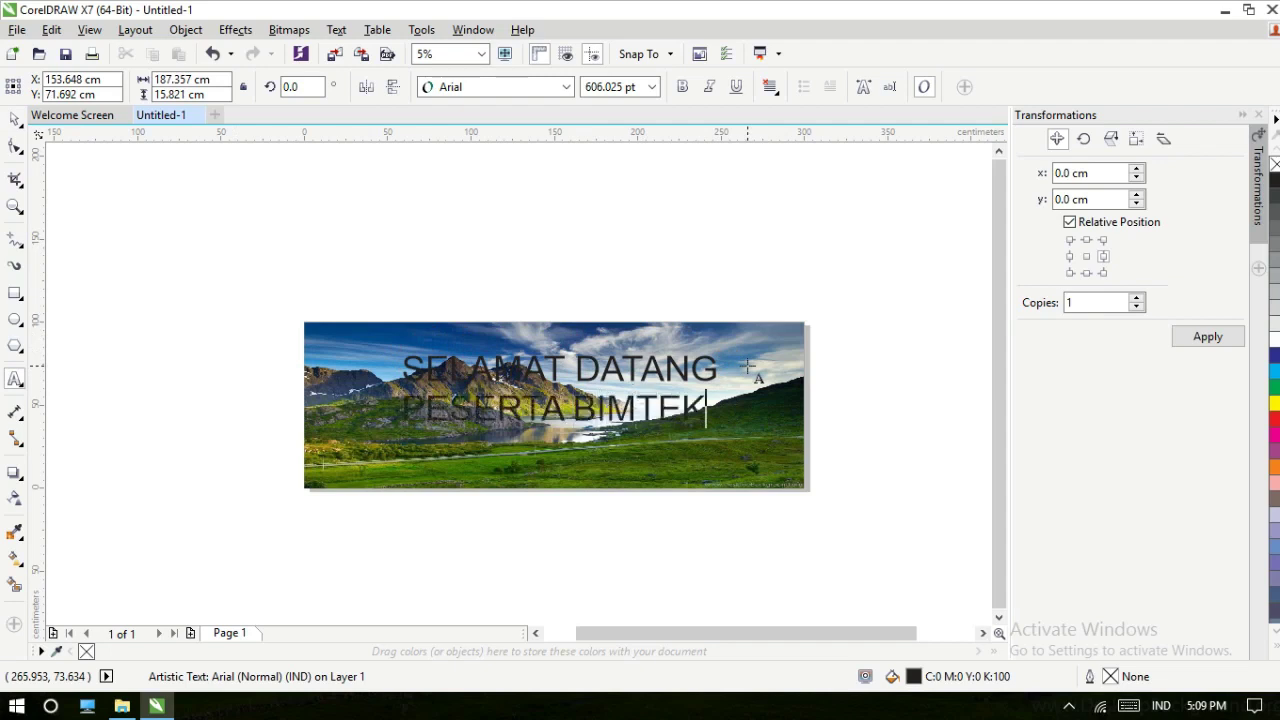
type(" PT. WAL")
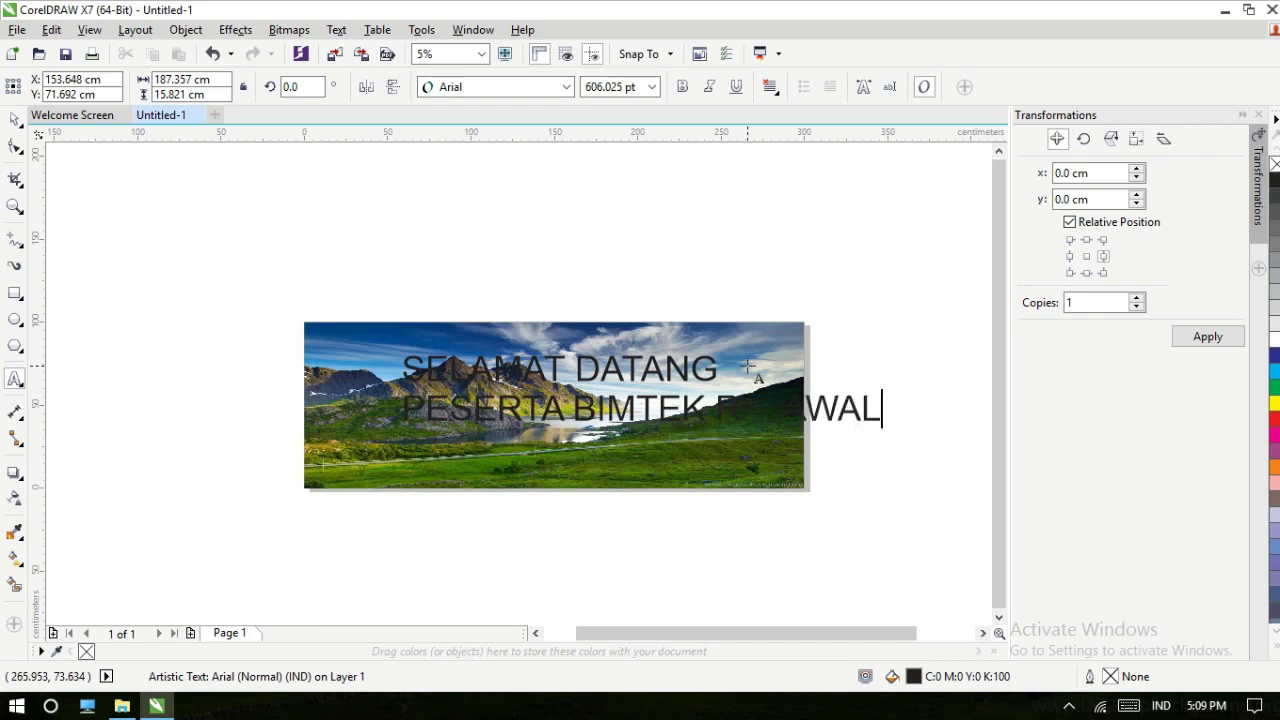
type("I COMPUTAMA")
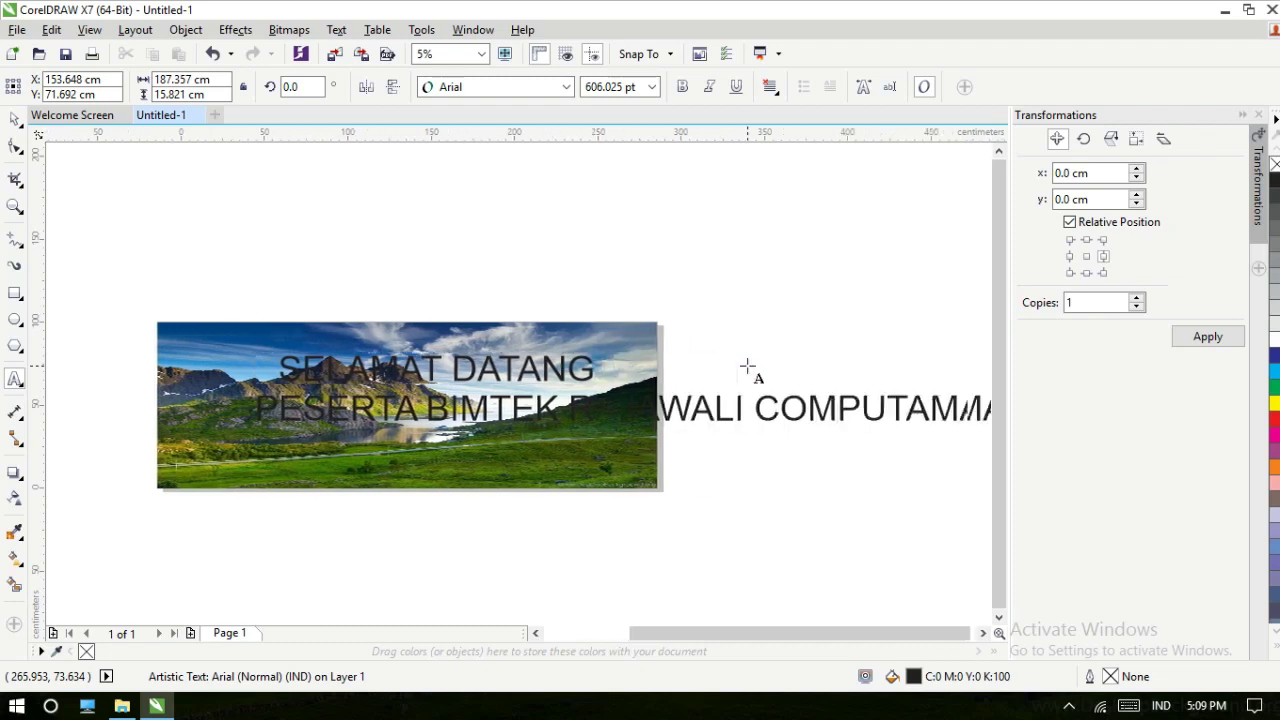
Step: Center-align both lines of the banner text
key("ctrl+a")
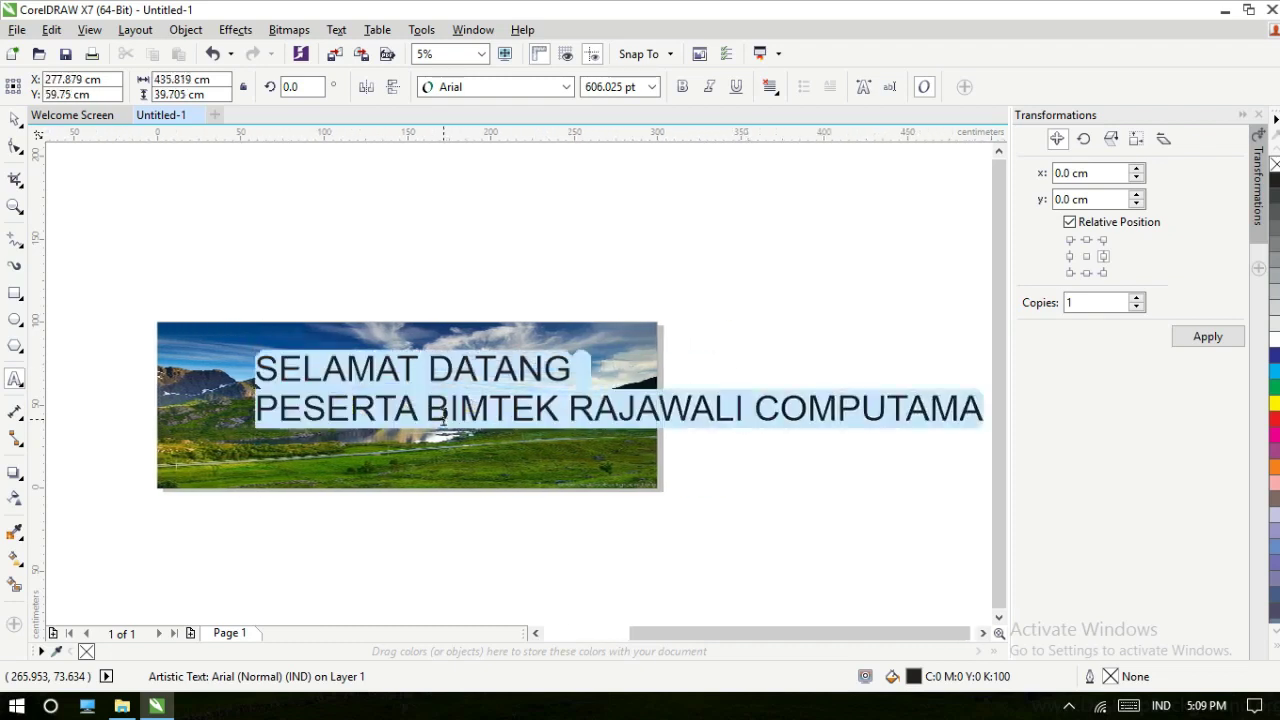
left_click(769, 87)
left_click(779, 152)
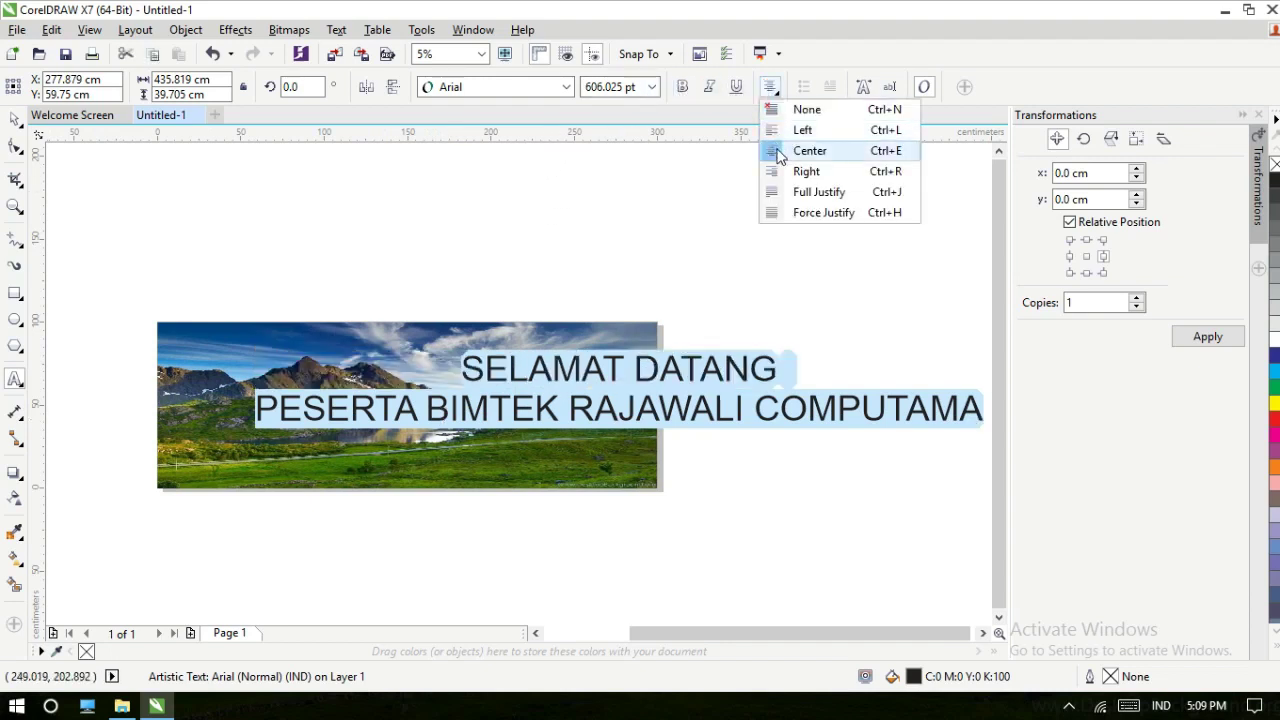
Step: Scale the two-line text down to about 269 cm wide and position it within the banner, centered near X 159 cm, Y 60 cm
left_click(15, 118)
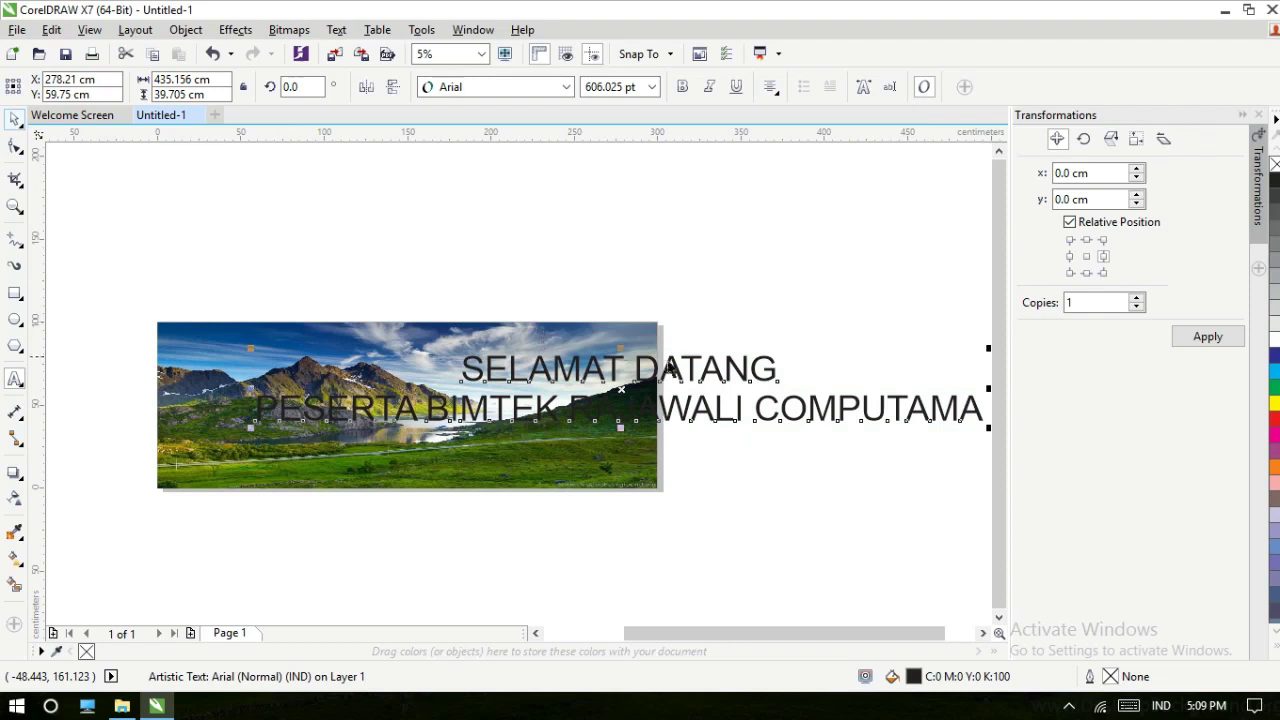
left_click_drag(670, 370, 555, 366)
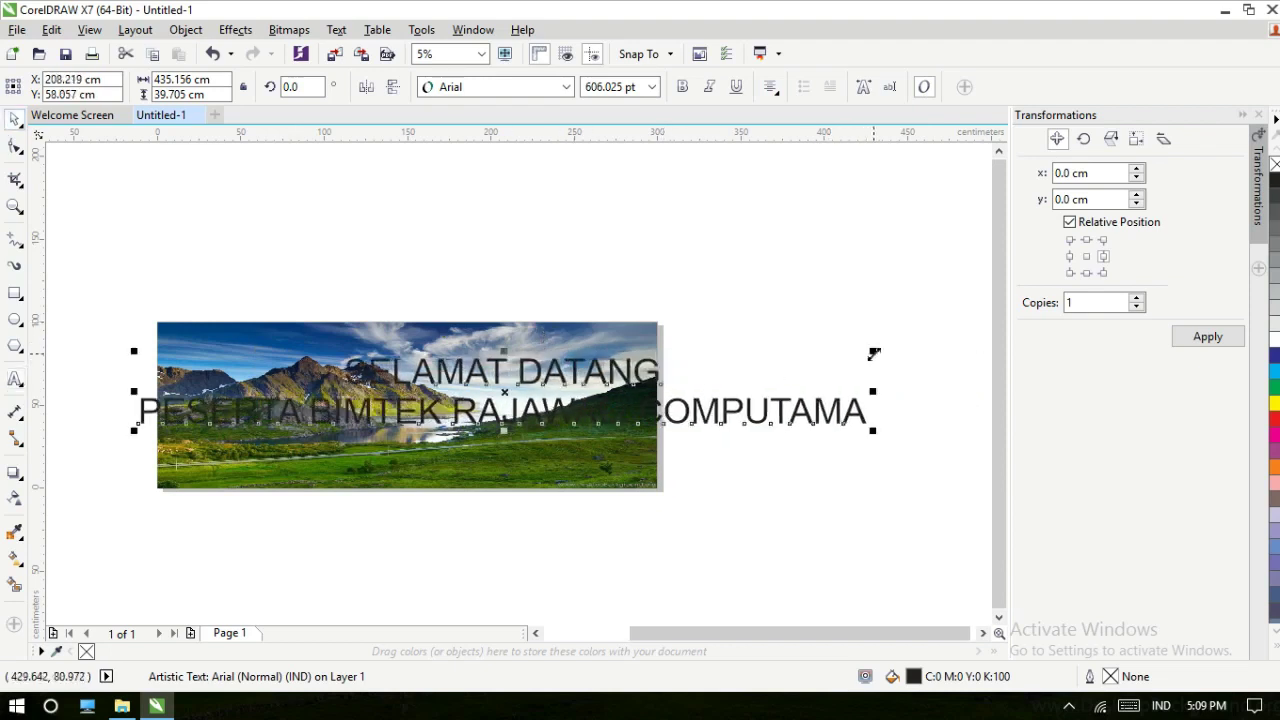
left_click_drag(874, 354, 596, 376)
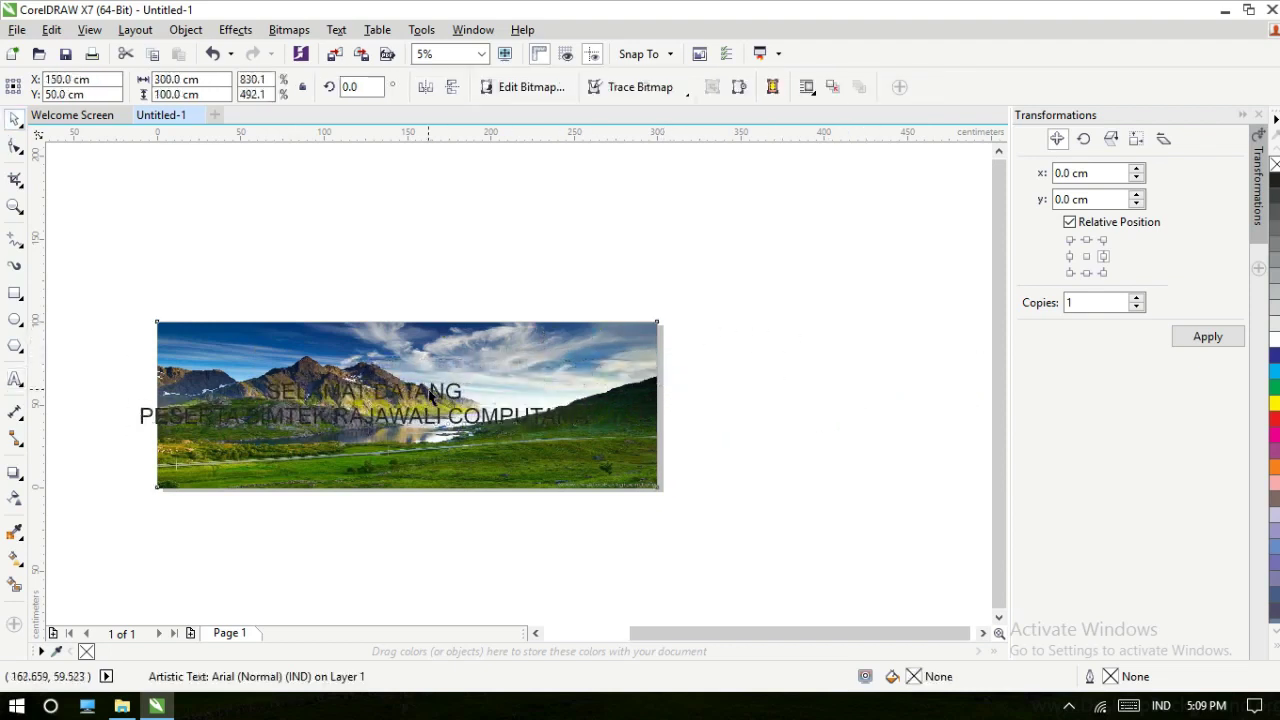
left_click_drag(428, 387, 485, 371)
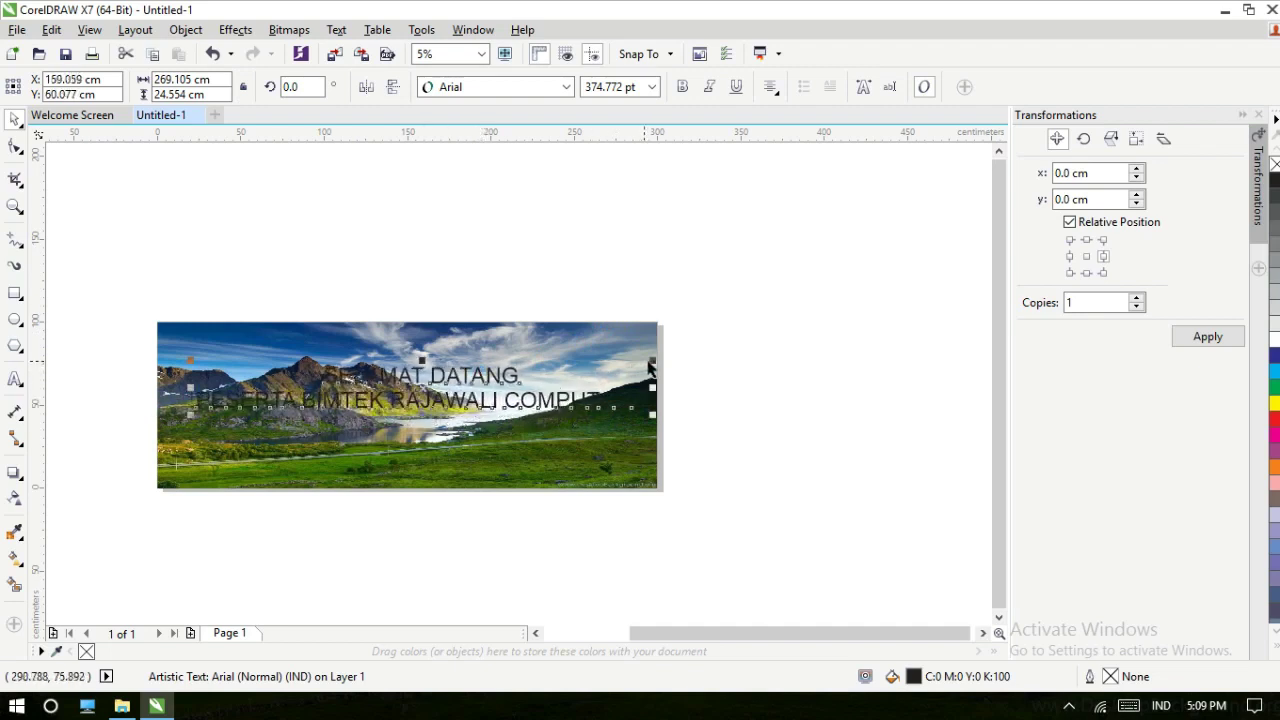
Step: Scale the two-line text down to about 253 cm wide and replace its second line with "VIEWER RAJAWALI COMPUTAMA"
left_click_drag(651, 357, 421, 400)
key("F8")
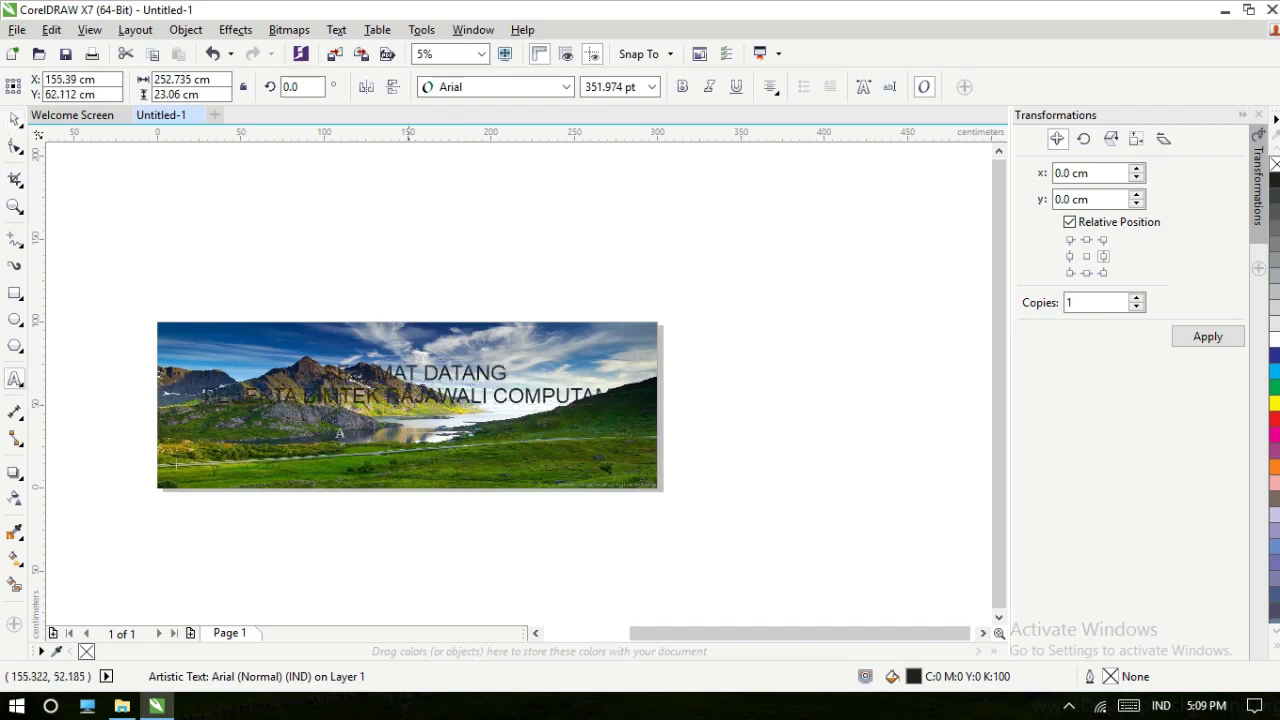
left_click_drag(203, 396, 630, 396)
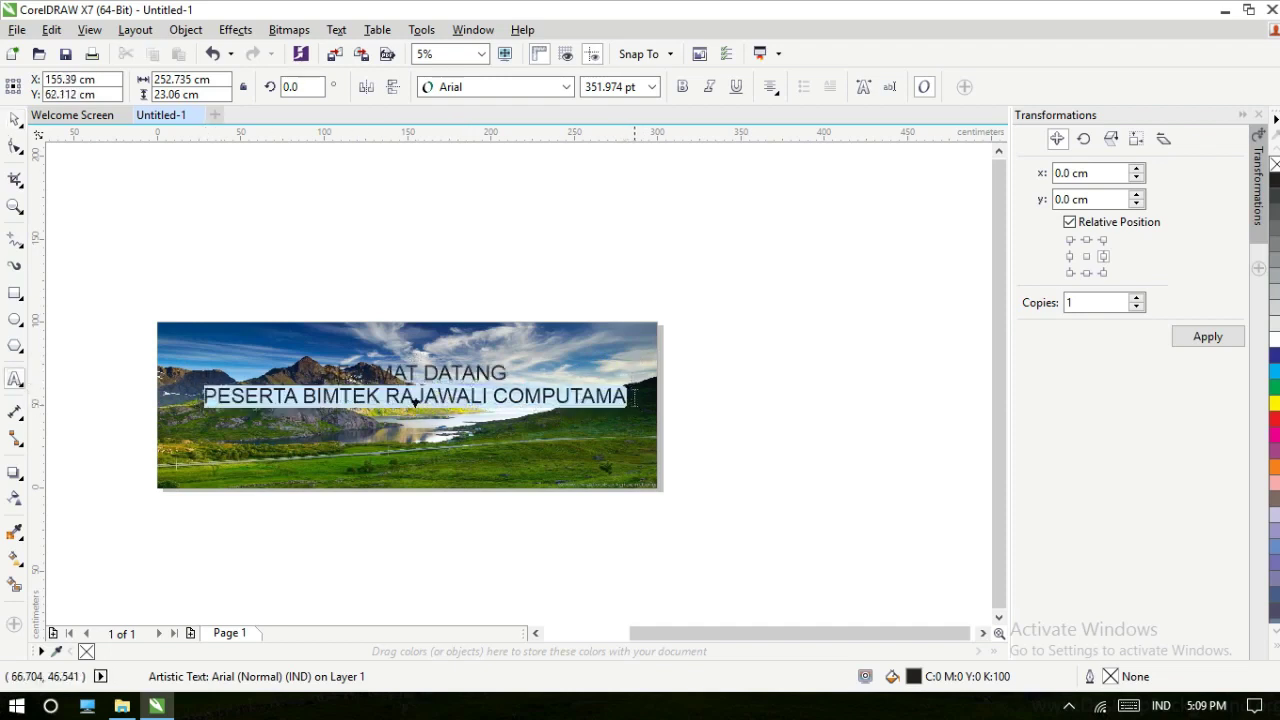
left_click(414, 402)
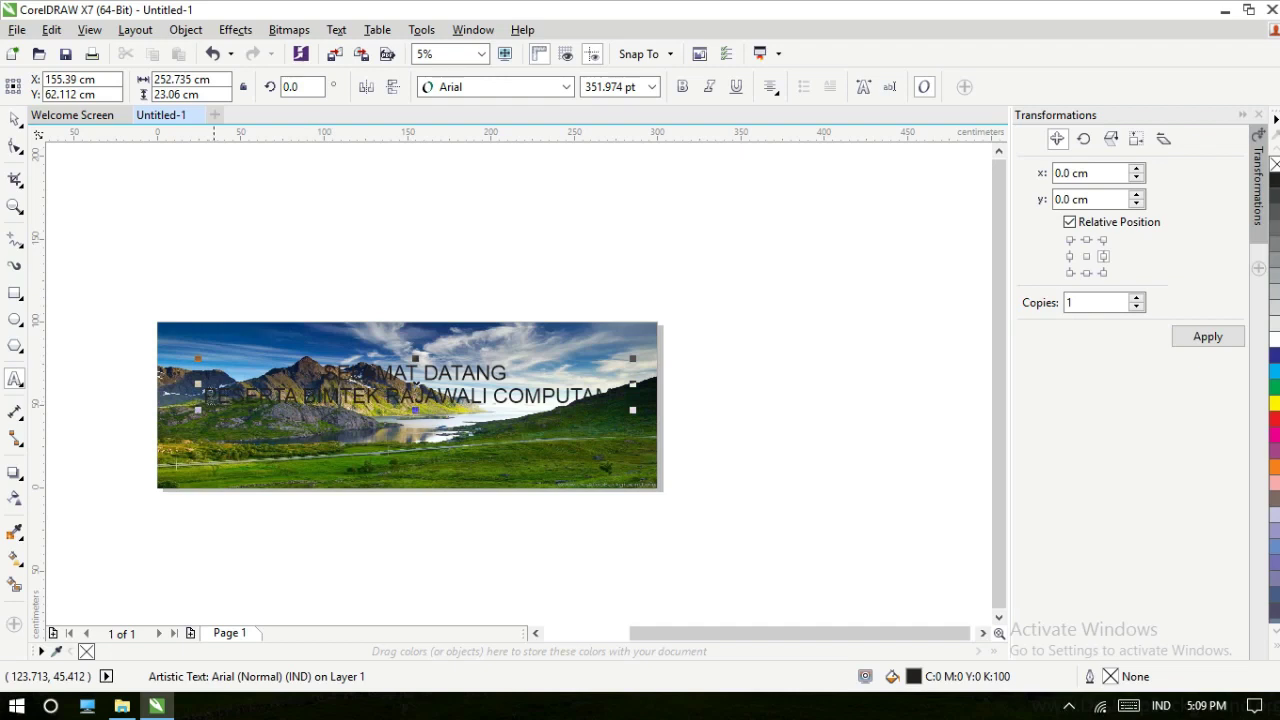
left_click_drag(204, 396, 612, 386)
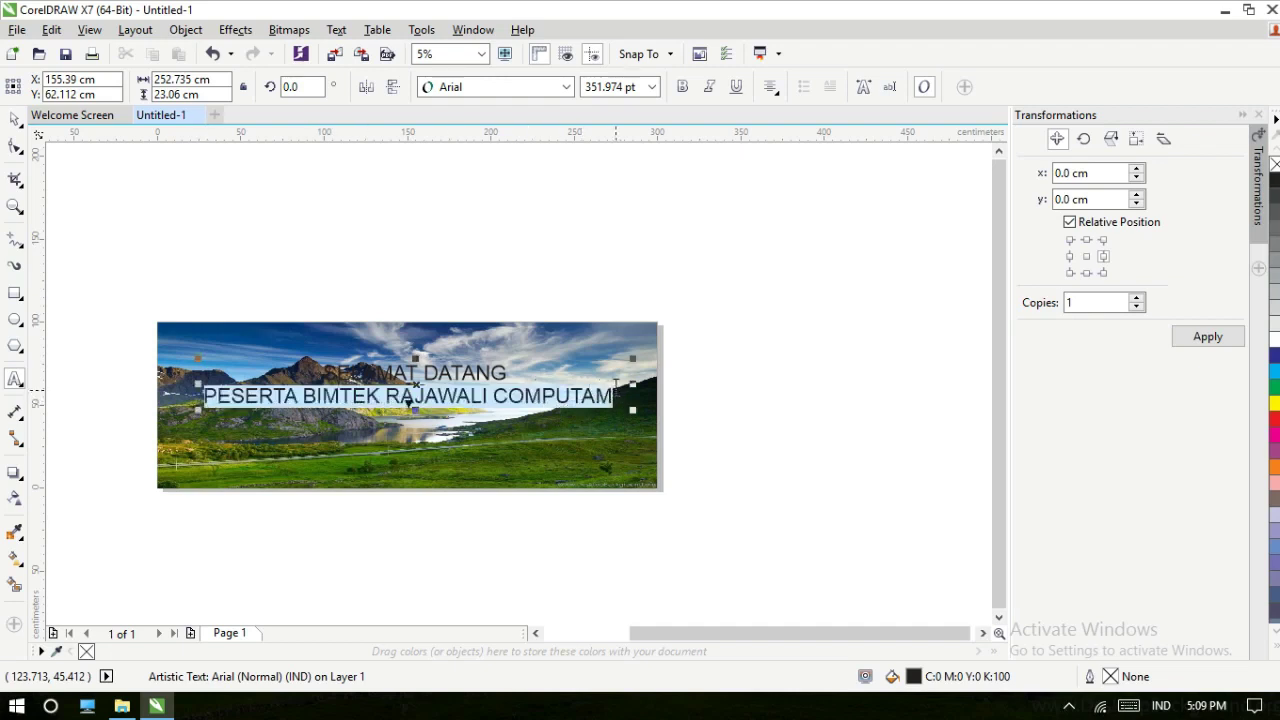
type("VIA")
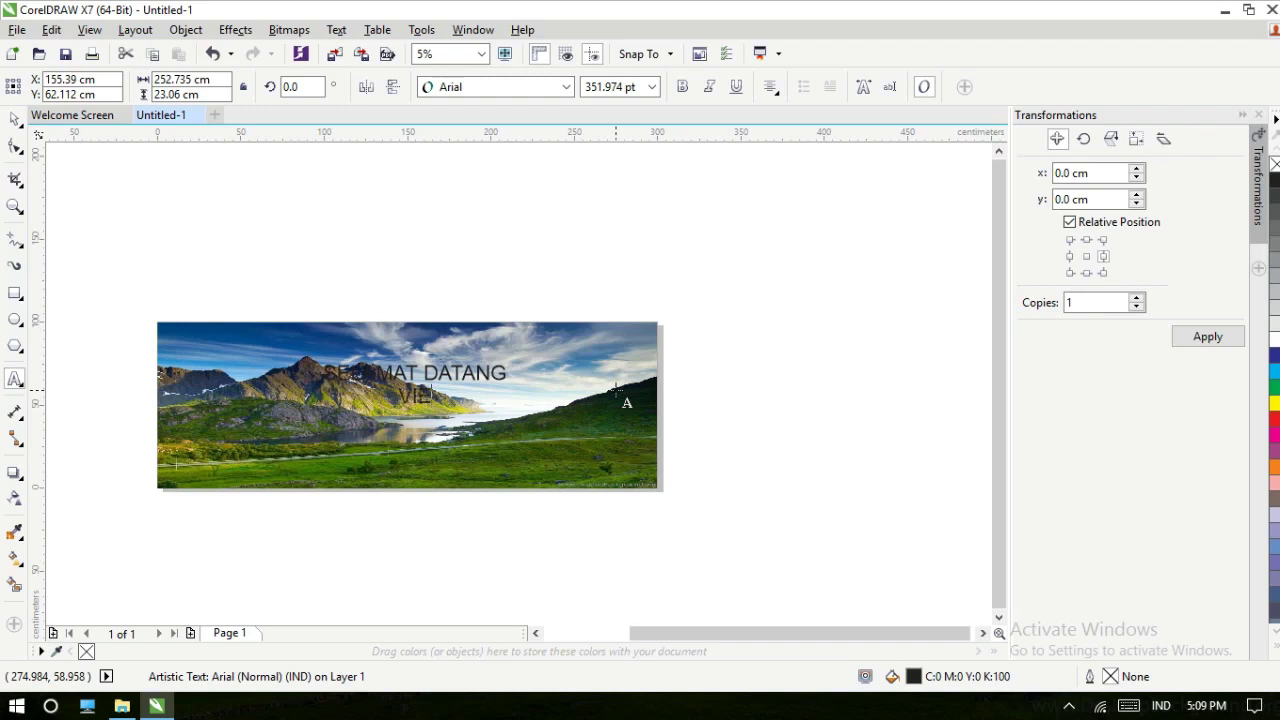
type("WER R")
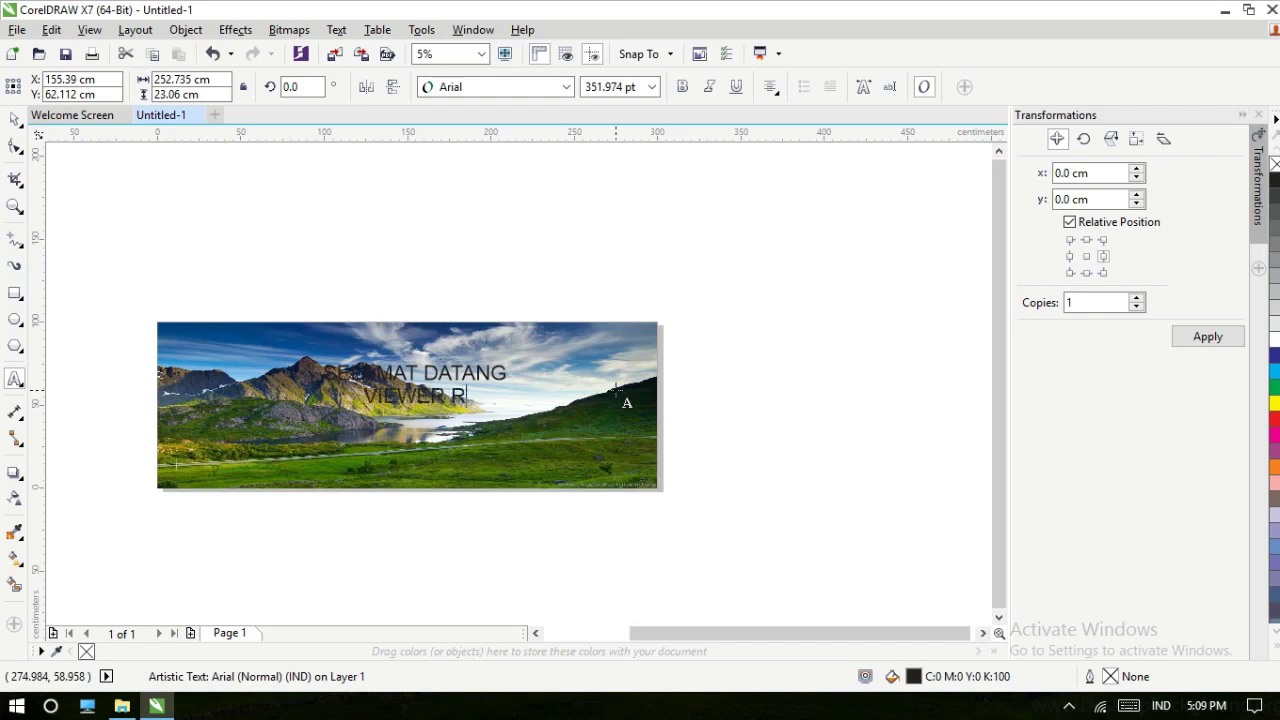
type("AJAWALI COM")
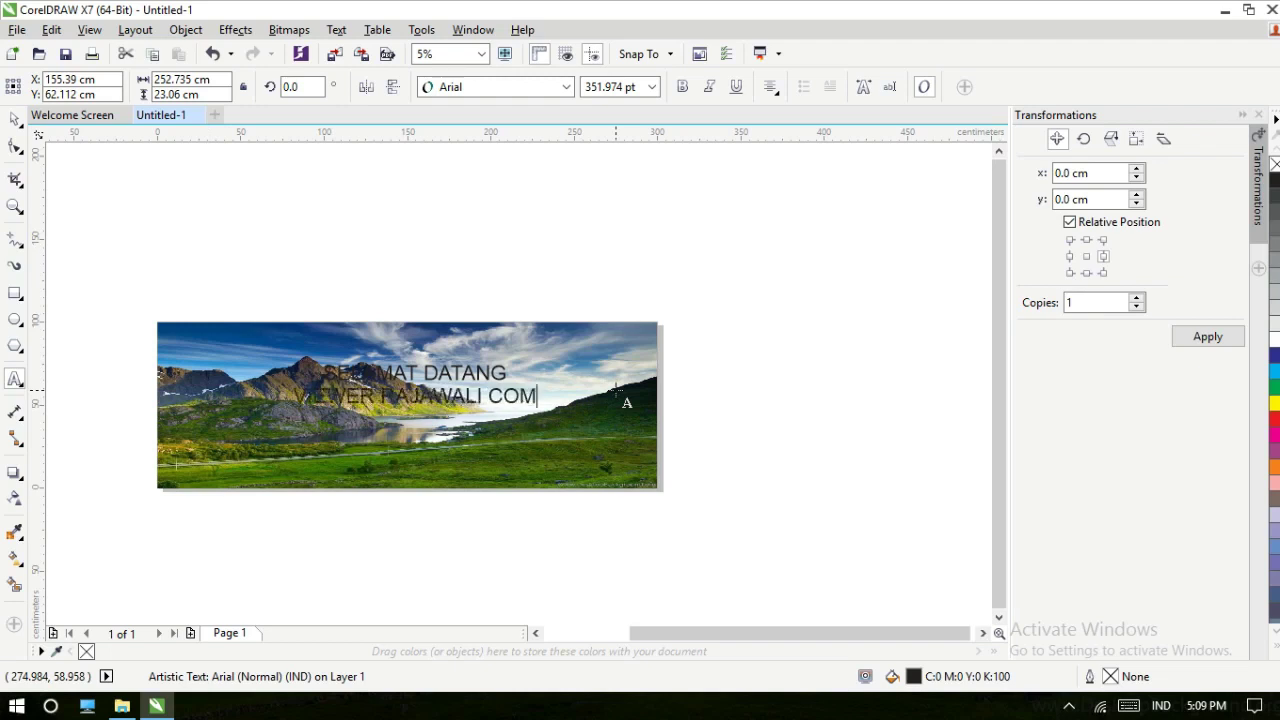
type("PUTAMA")
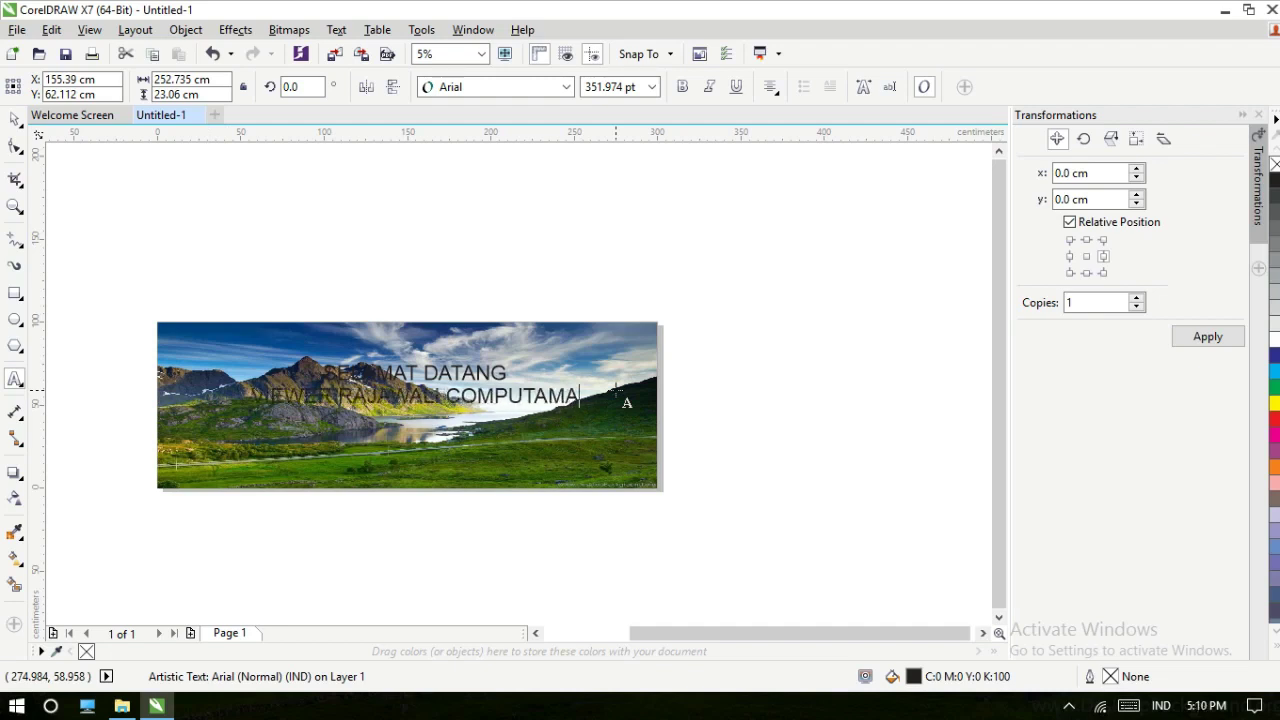
left_click(15, 118)
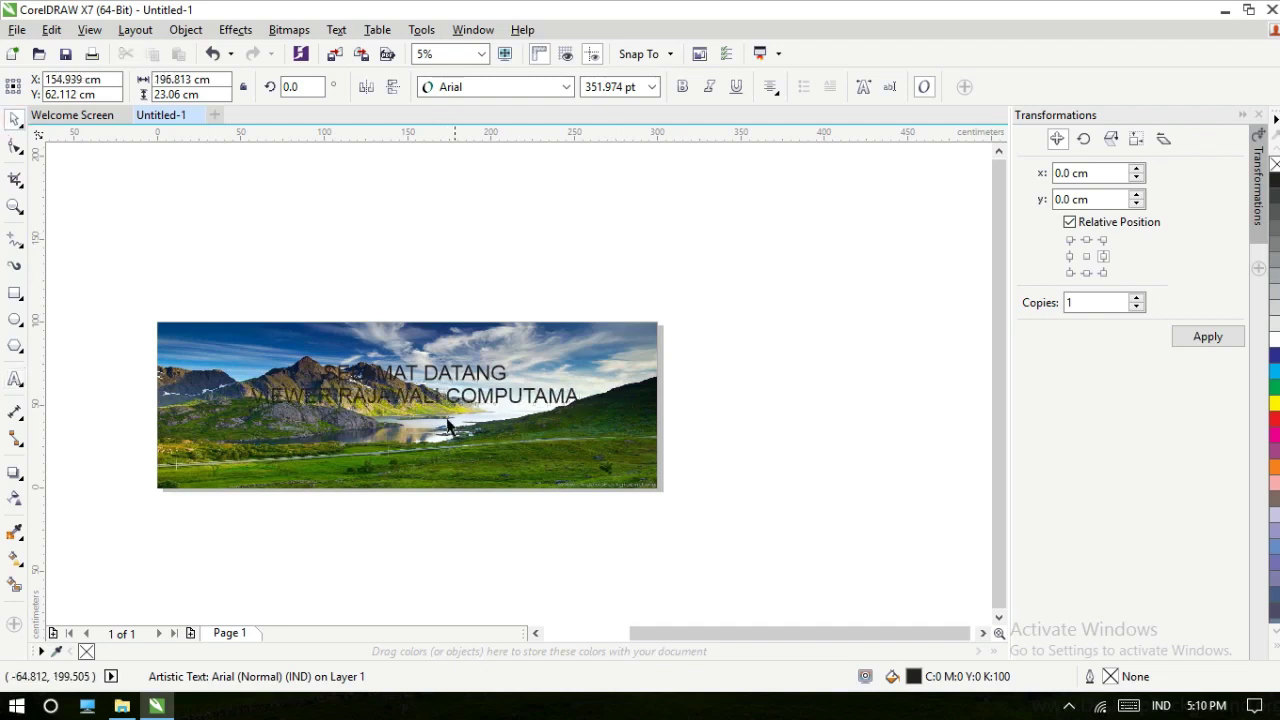
Step: Enlarge the banner text to about 246 cm wide and add a third line reading "JANGAN LUPA SUBSCRIBE"
left_click_drag(585, 358, 597, 398)
double_click(612, 398)
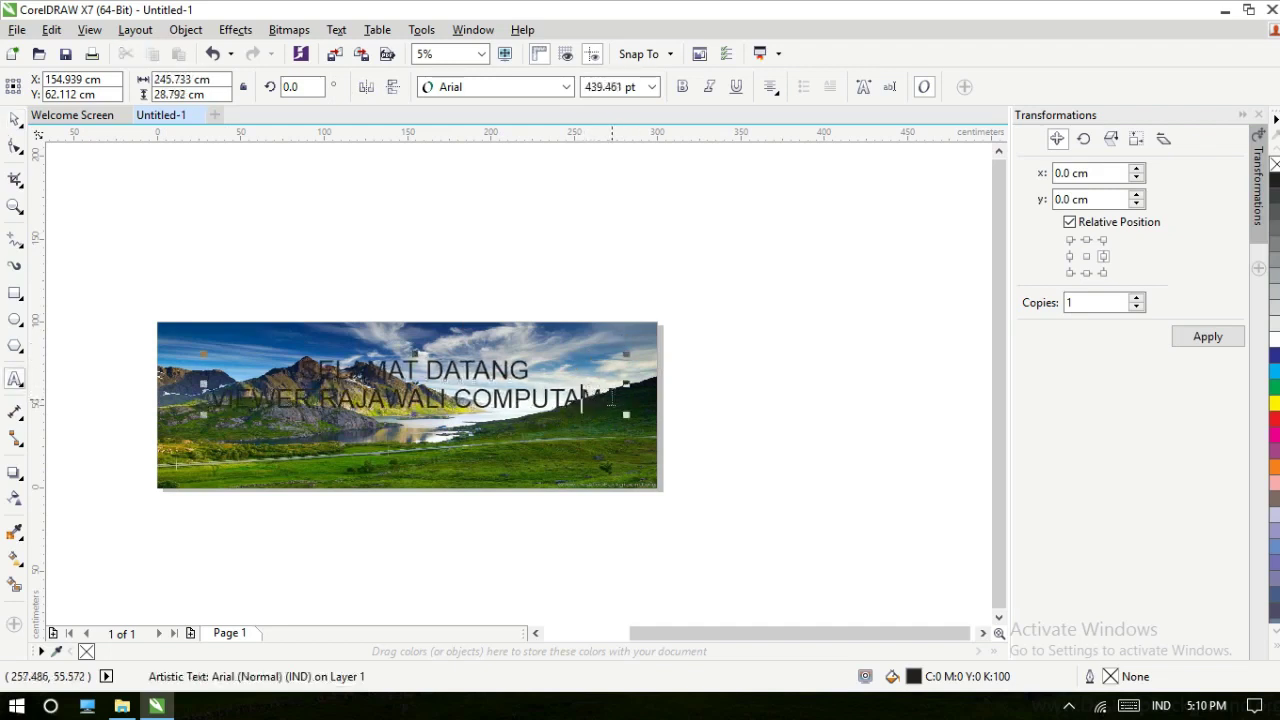
key("Return")
type("JAN")
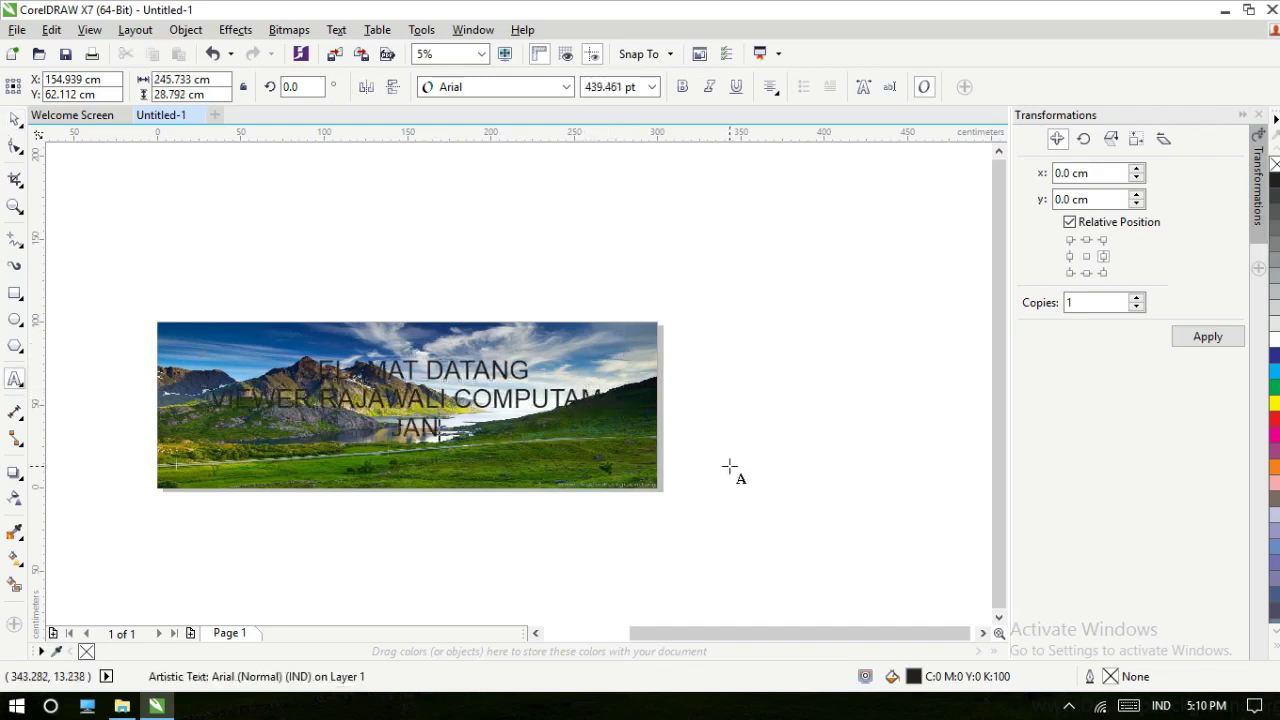
type("GAN !!UPA")
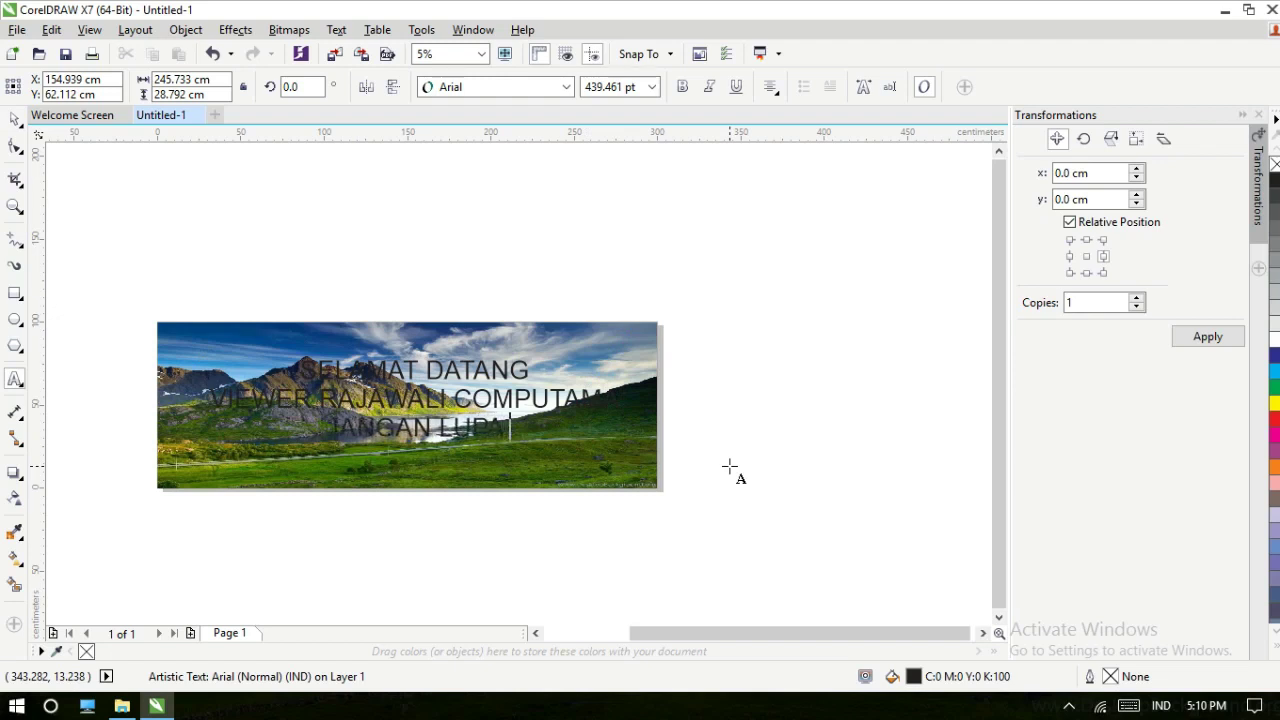
type(" SUBSCRI")
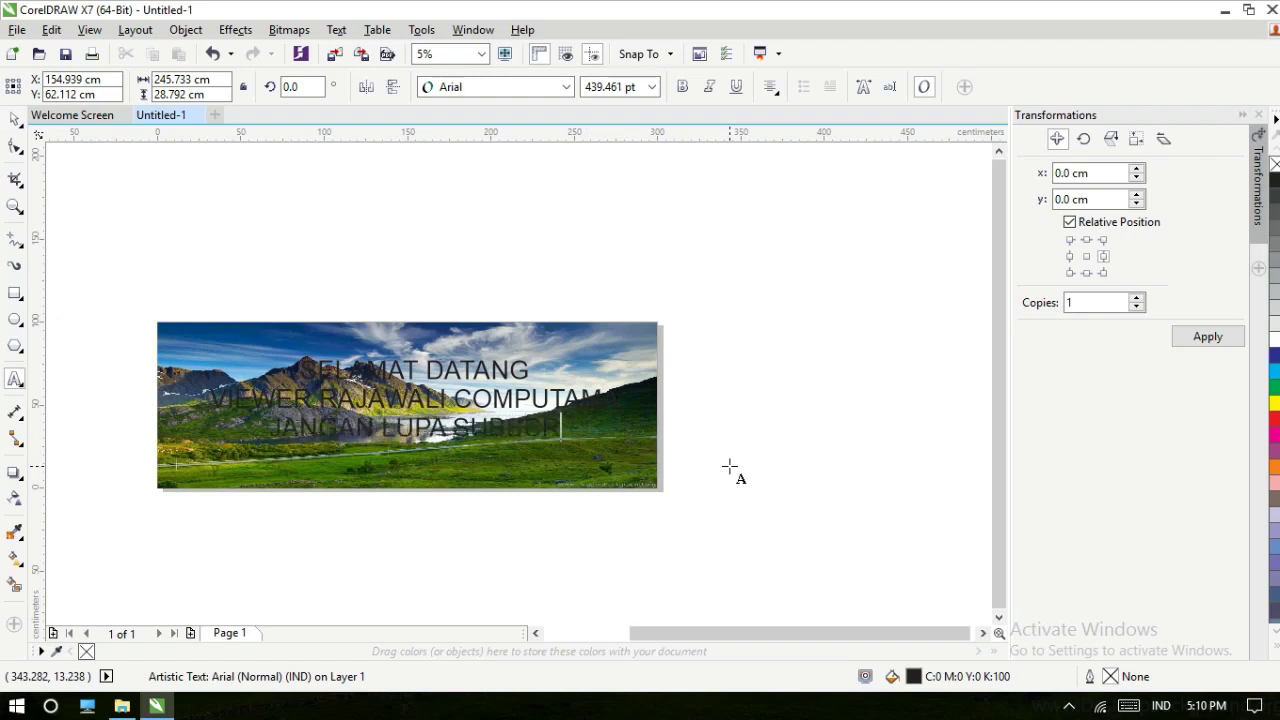
type("BE")
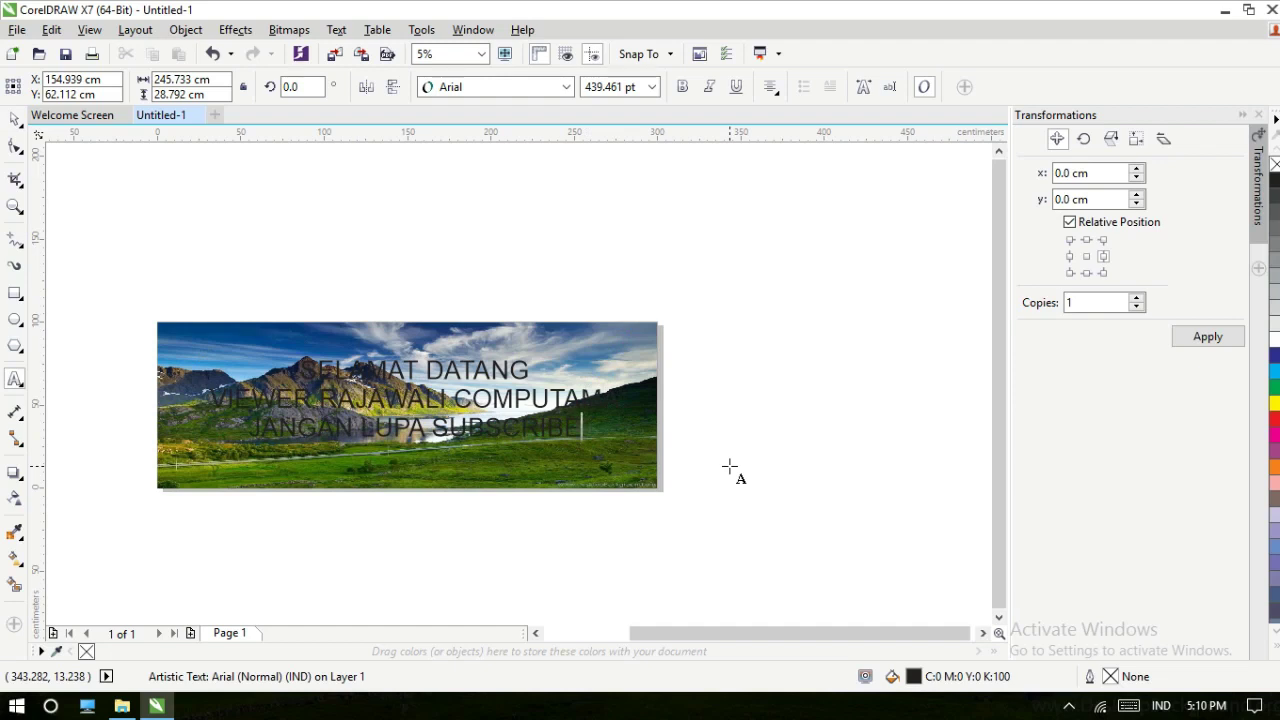
left_click(15, 119)
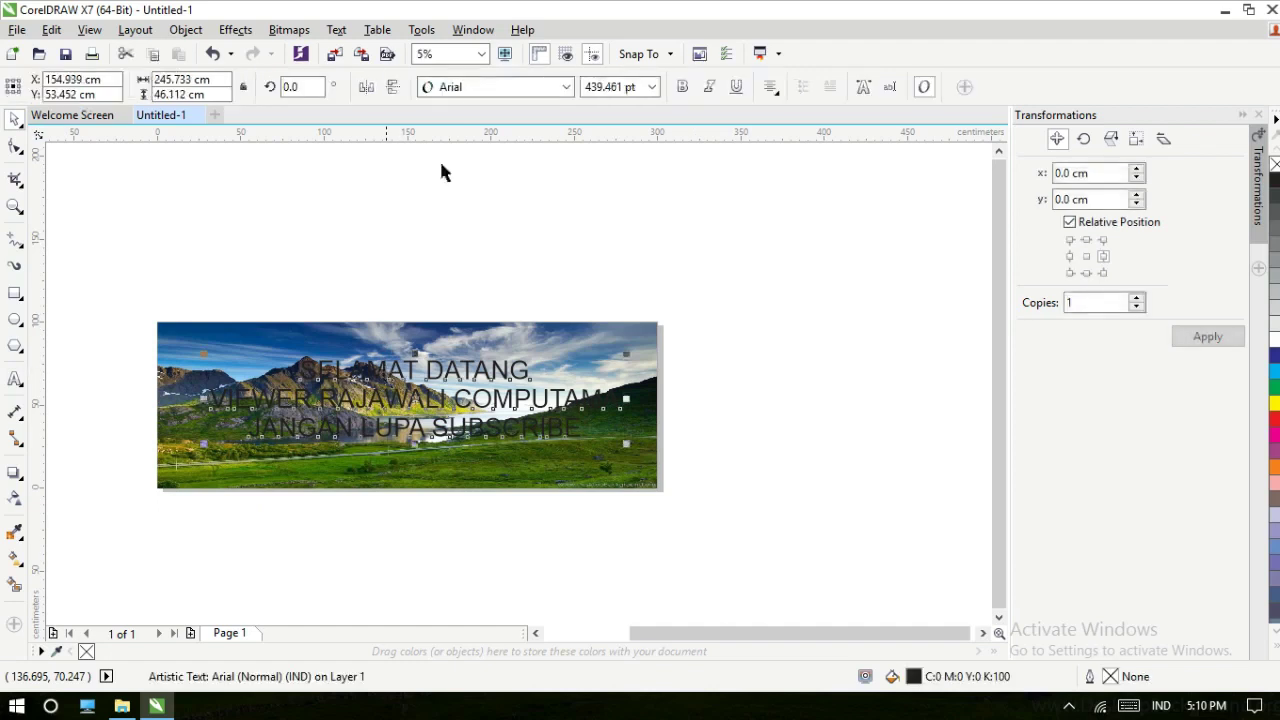
Step: Set the three-line text in Arial Black and scale it down to about 258 cm wide
left_click(565, 87)
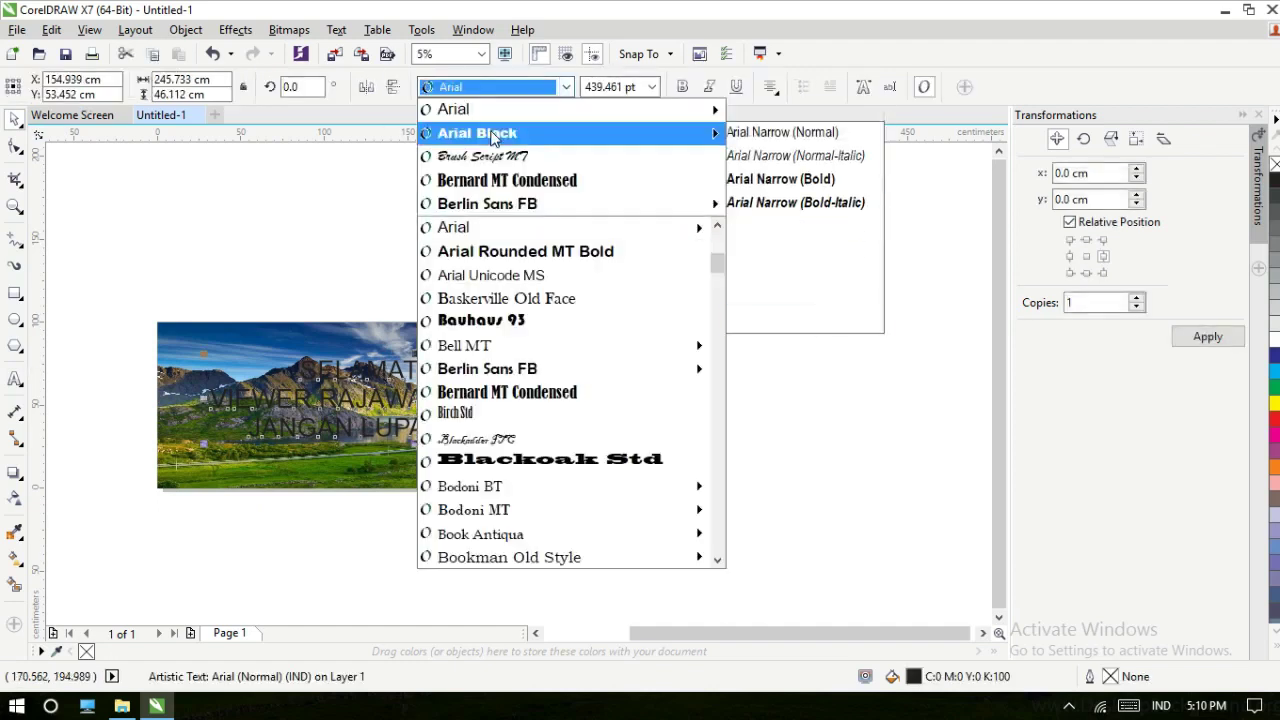
left_click(492, 137)
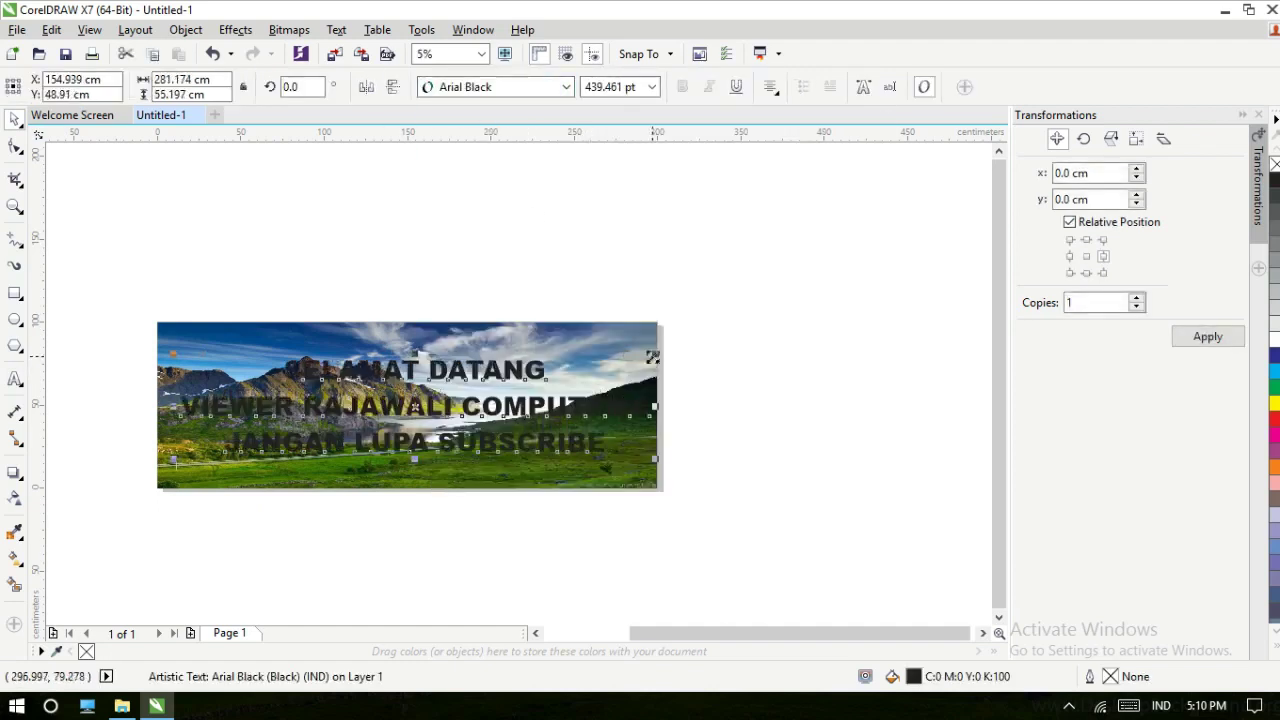
left_click_drag(652, 357, 634, 336)
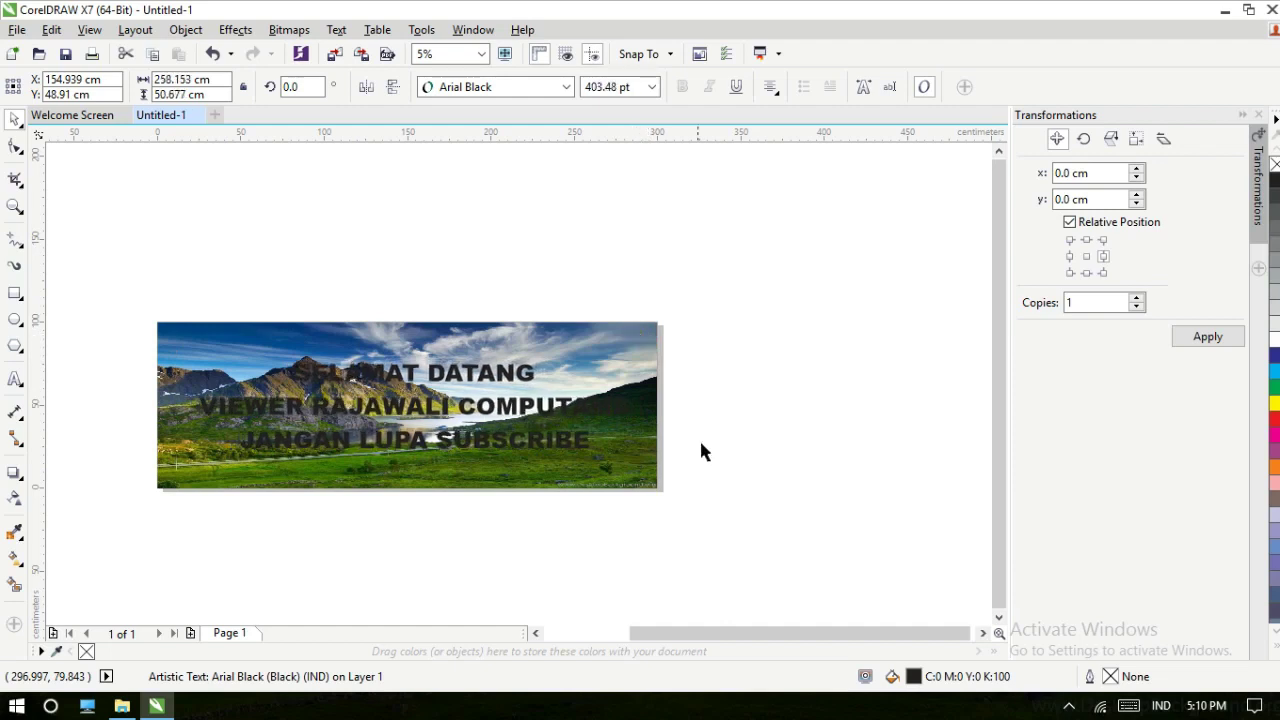
Step: Fill the three-line banner text with yellow and deselect it
left_click(1274, 403)
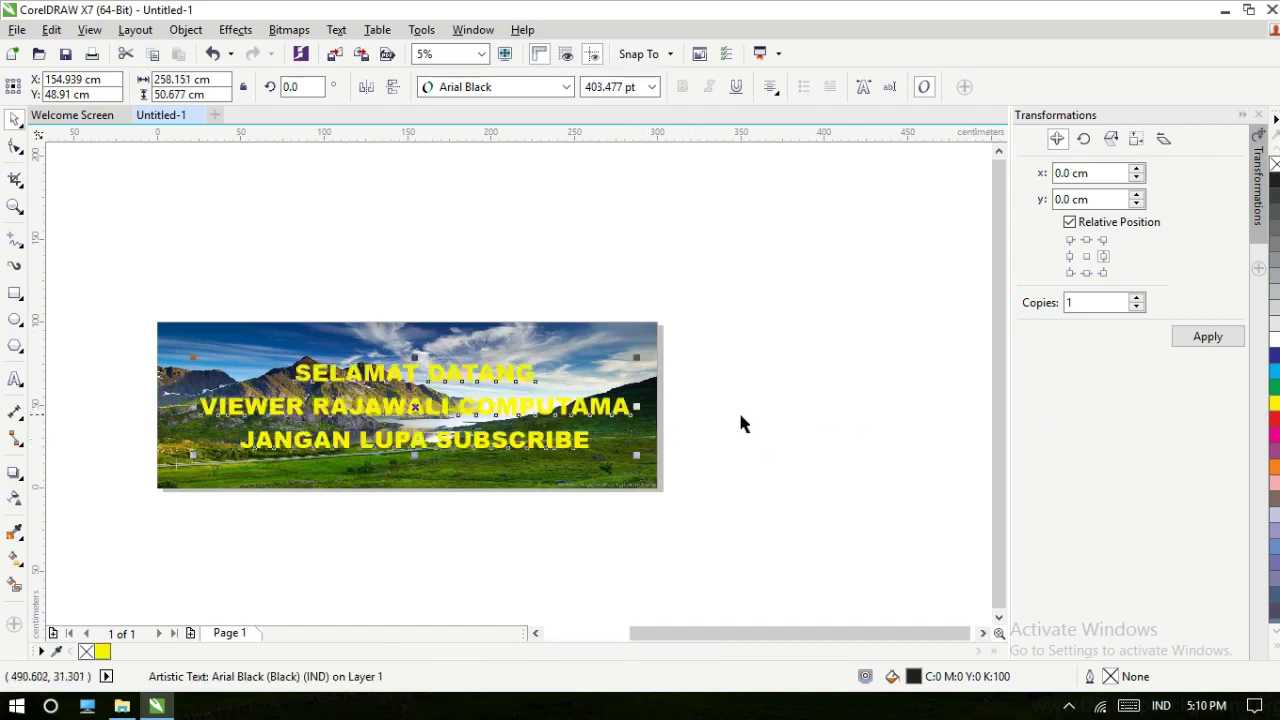
key("Escape")
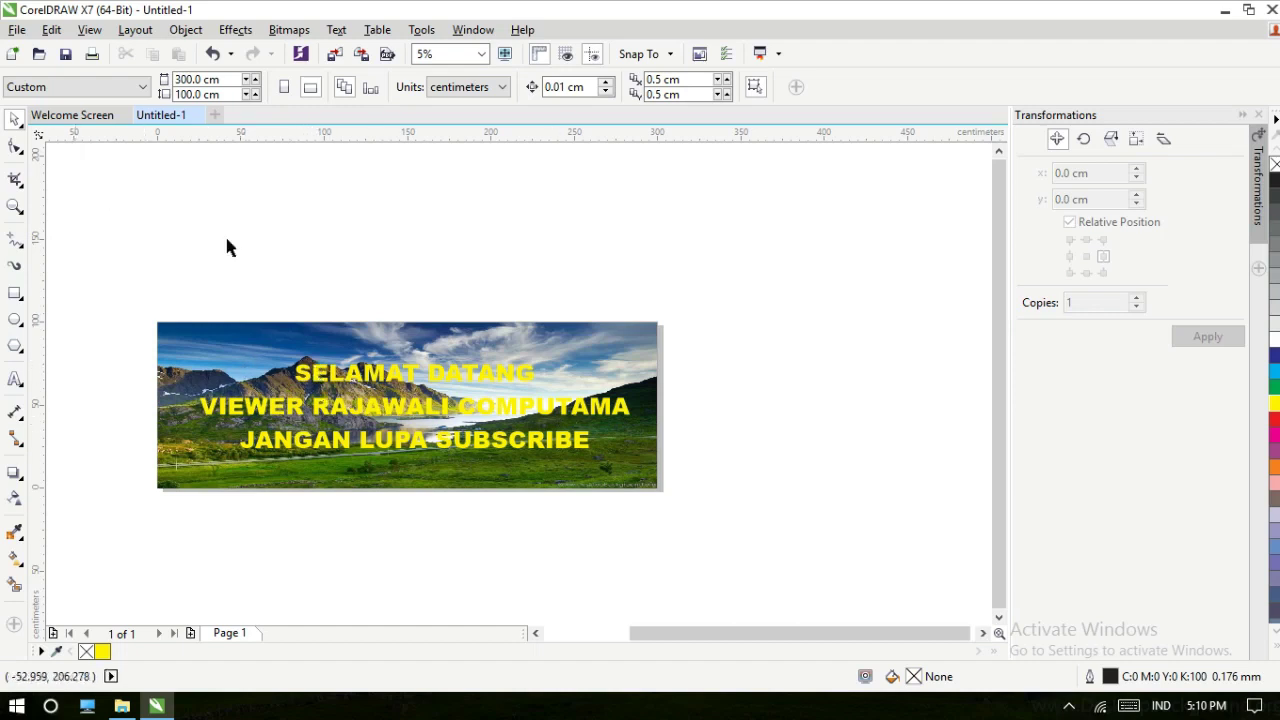
Step: Give the banner text a 10.0 mm black outline with rounded corners, placed behind the fill and scaling with the object
left_click(352, 383)
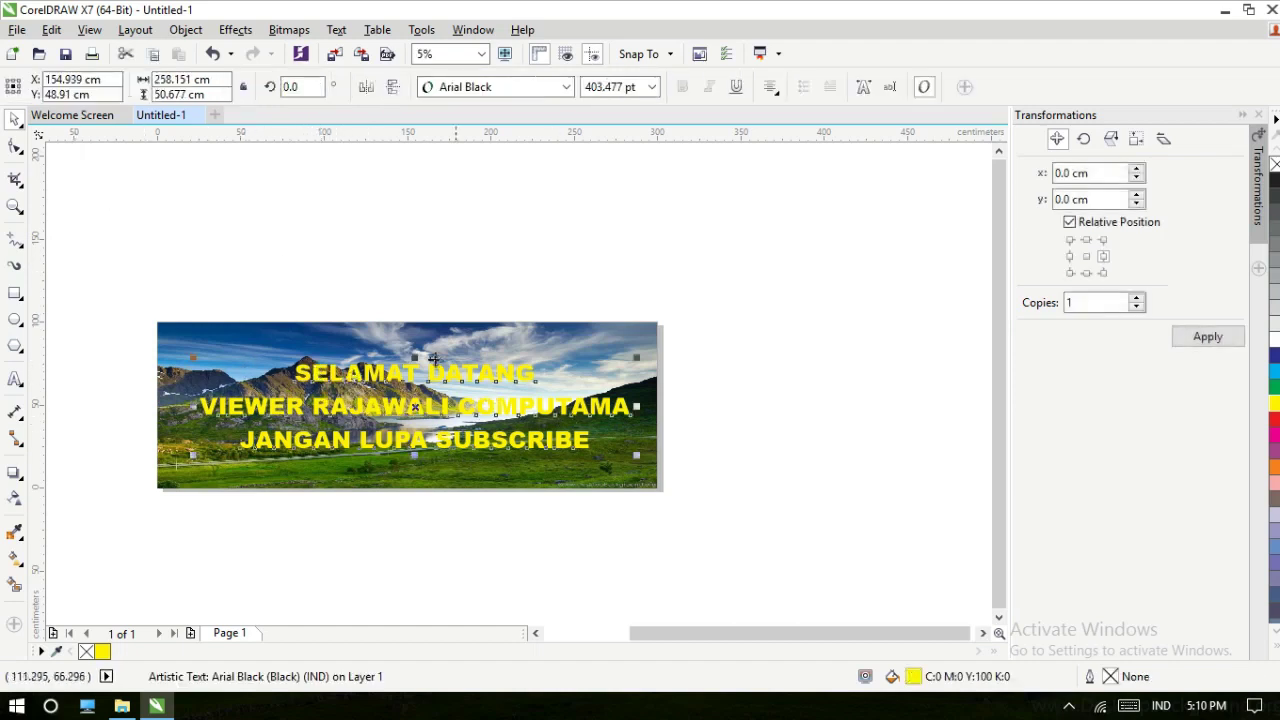
double_click(1110, 678)
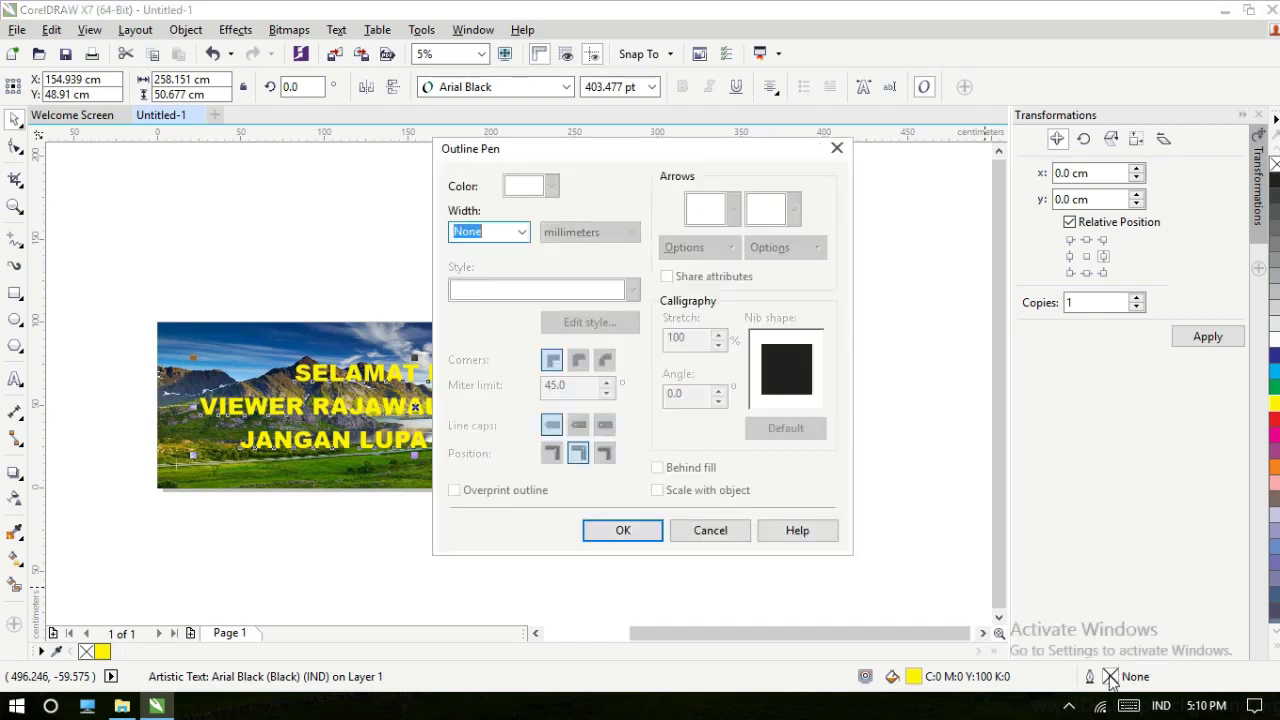
left_click(522, 233)
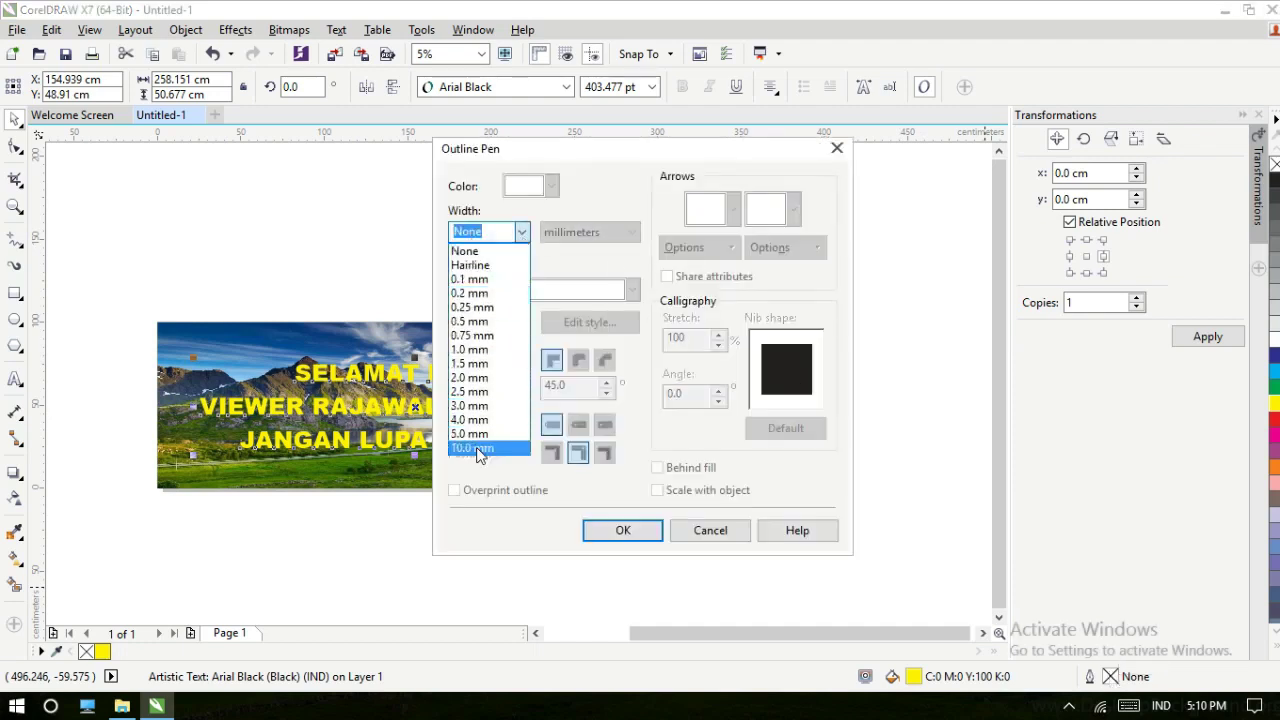
left_click(470, 450)
left_click(551, 186)
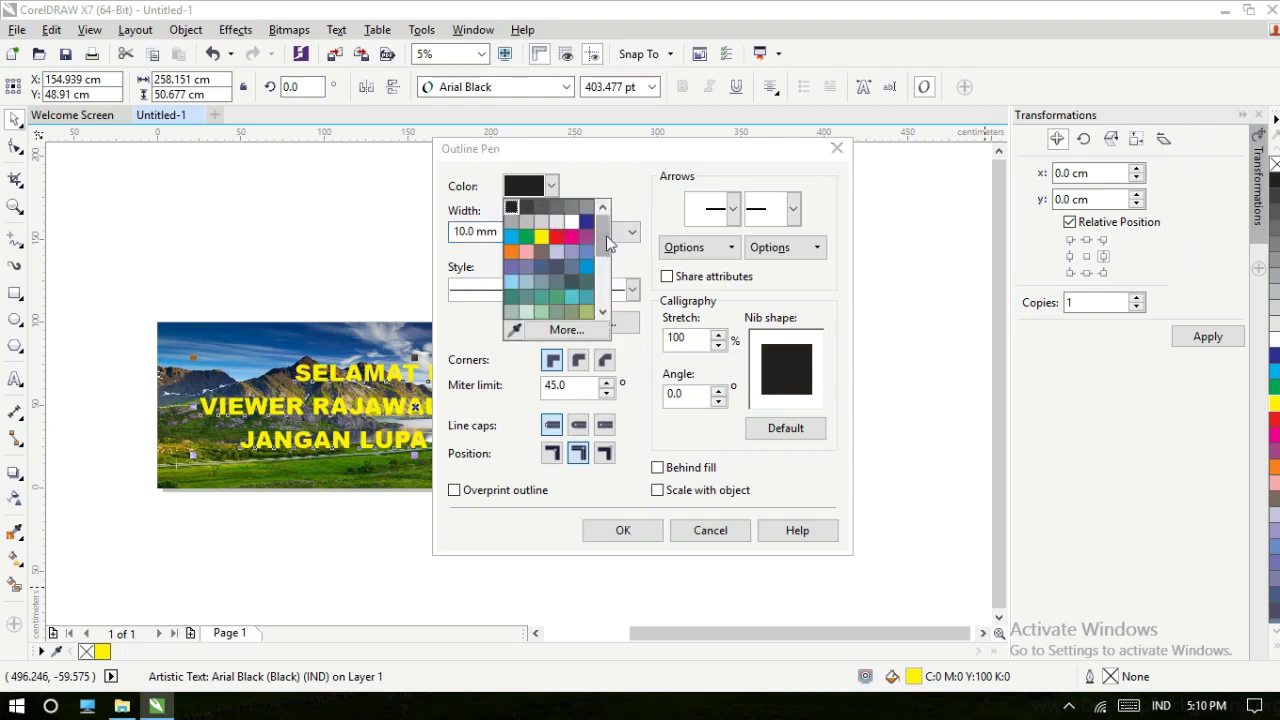
scroll(605, 290, "down", 2)
left_click(590, 310)
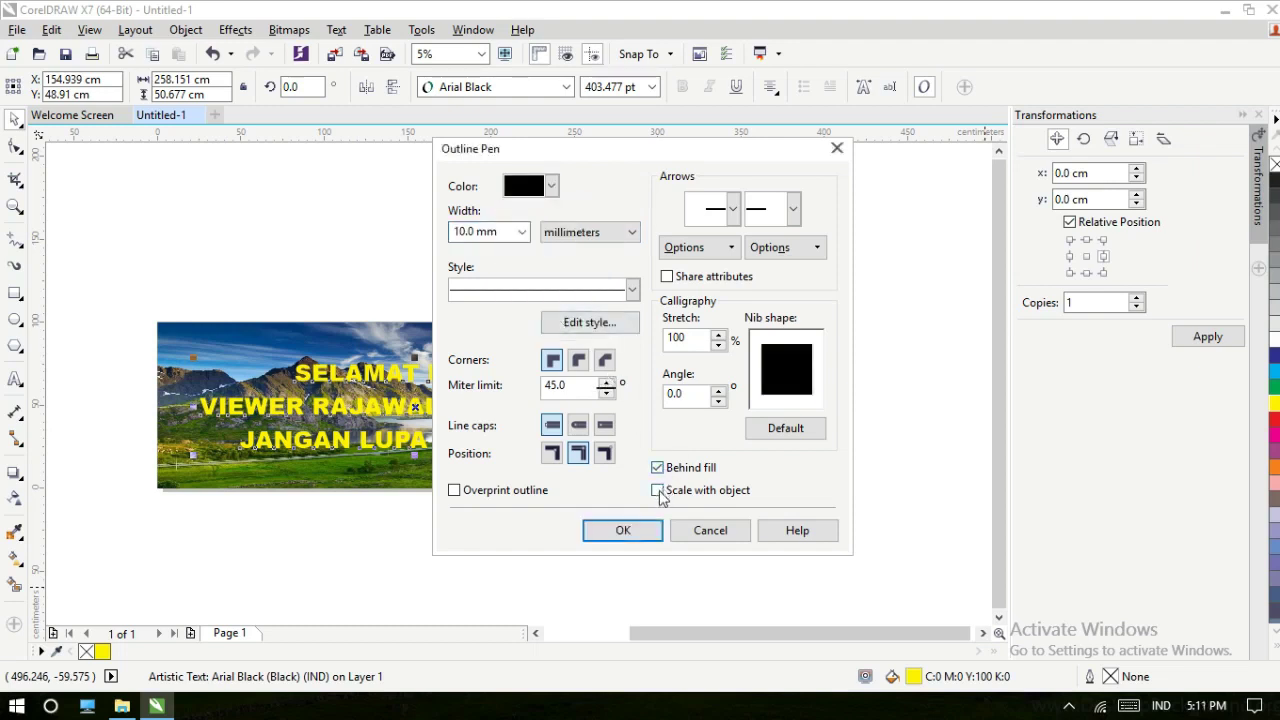
left_click(579, 362)
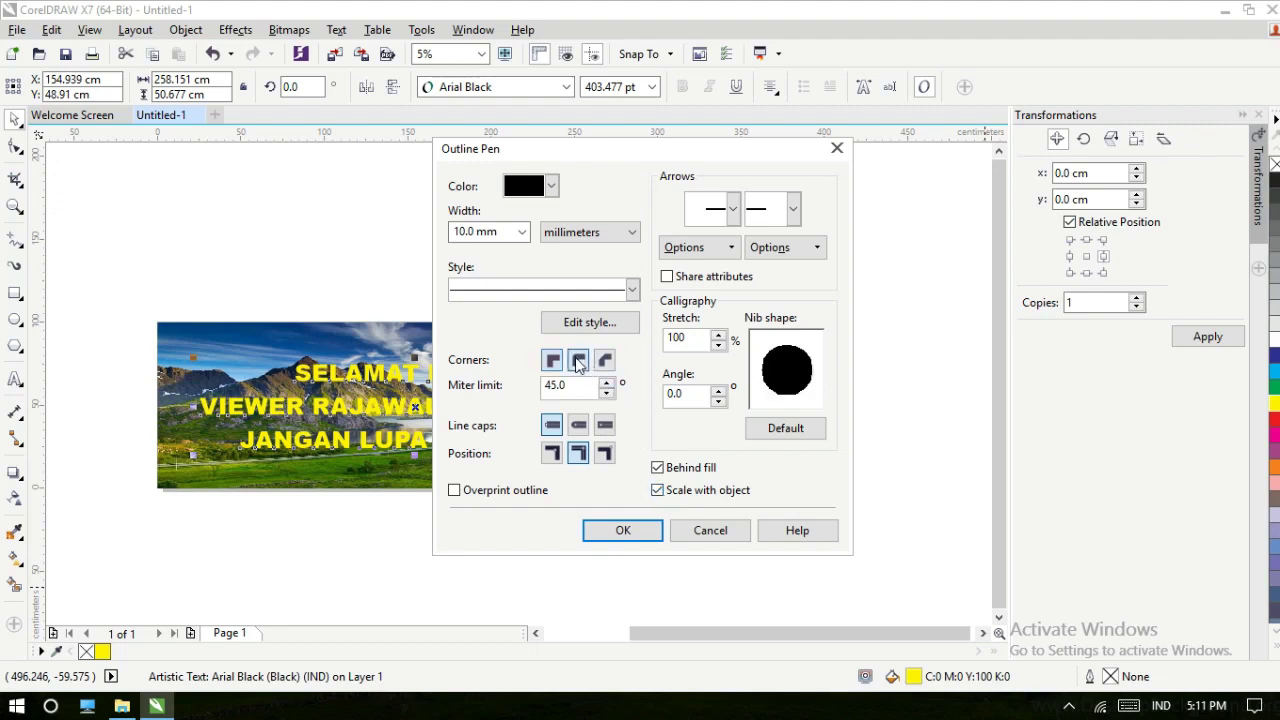
left_click(623, 530)
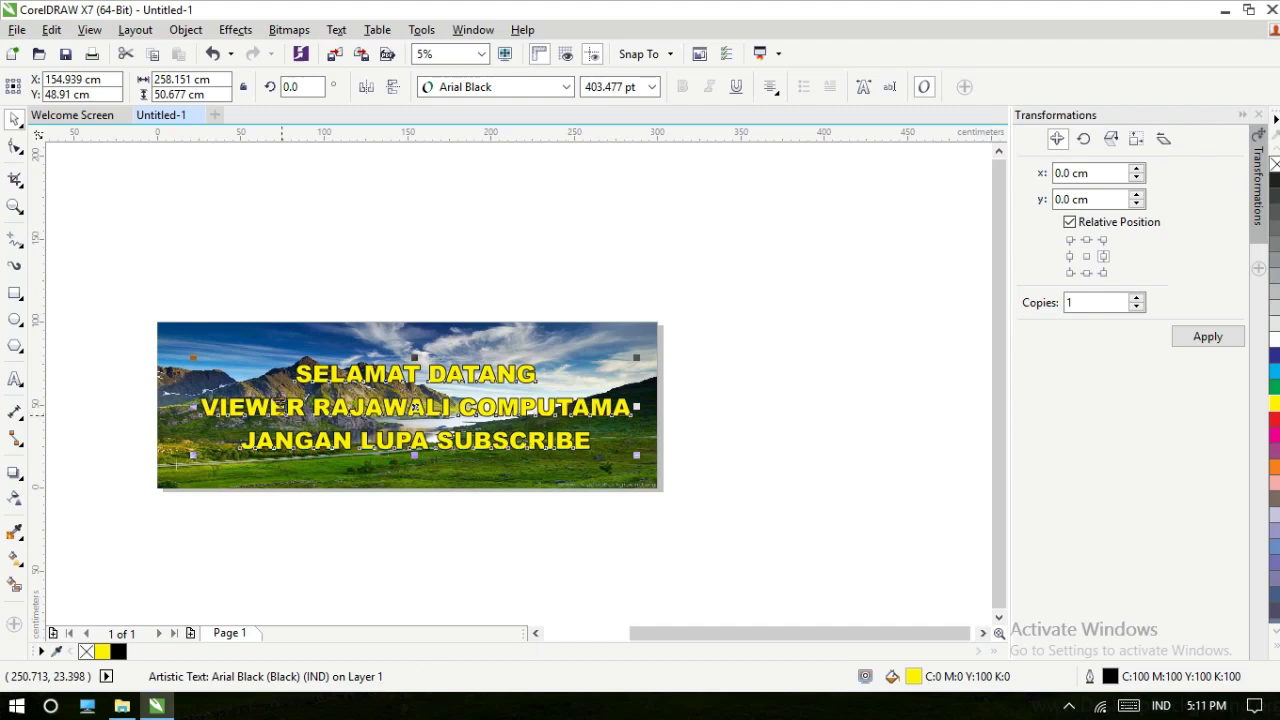
Step: Increase the width of the banner text's black outline to make it clearly thicker, leaving nothing selected
double_click(1110, 676)
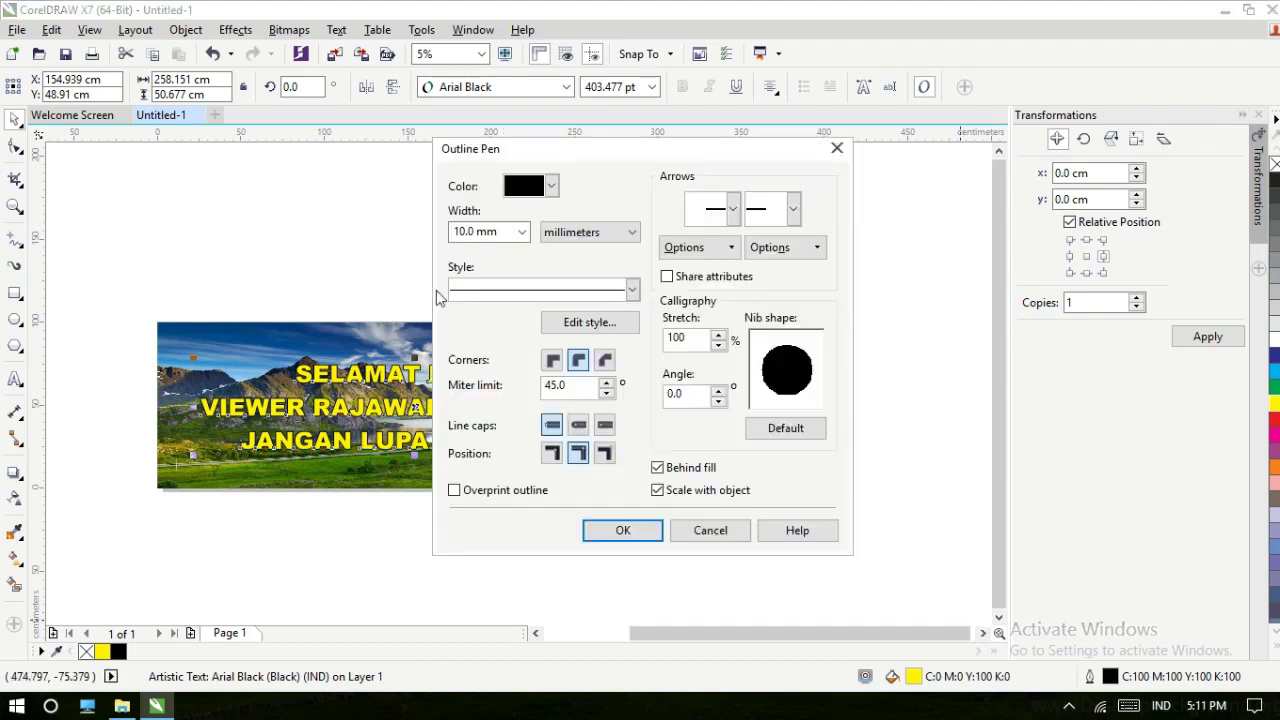
left_click(461, 231)
left_click(461, 231)
left_click(625, 530)
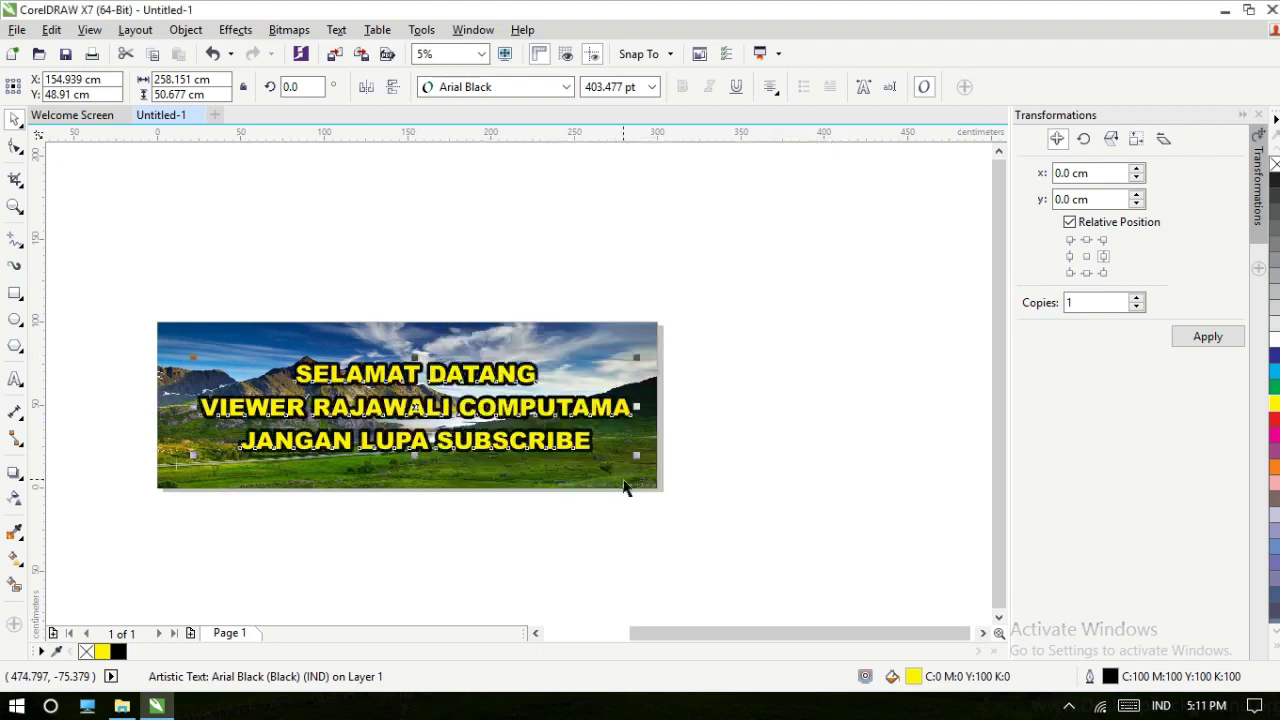
key("Escape")
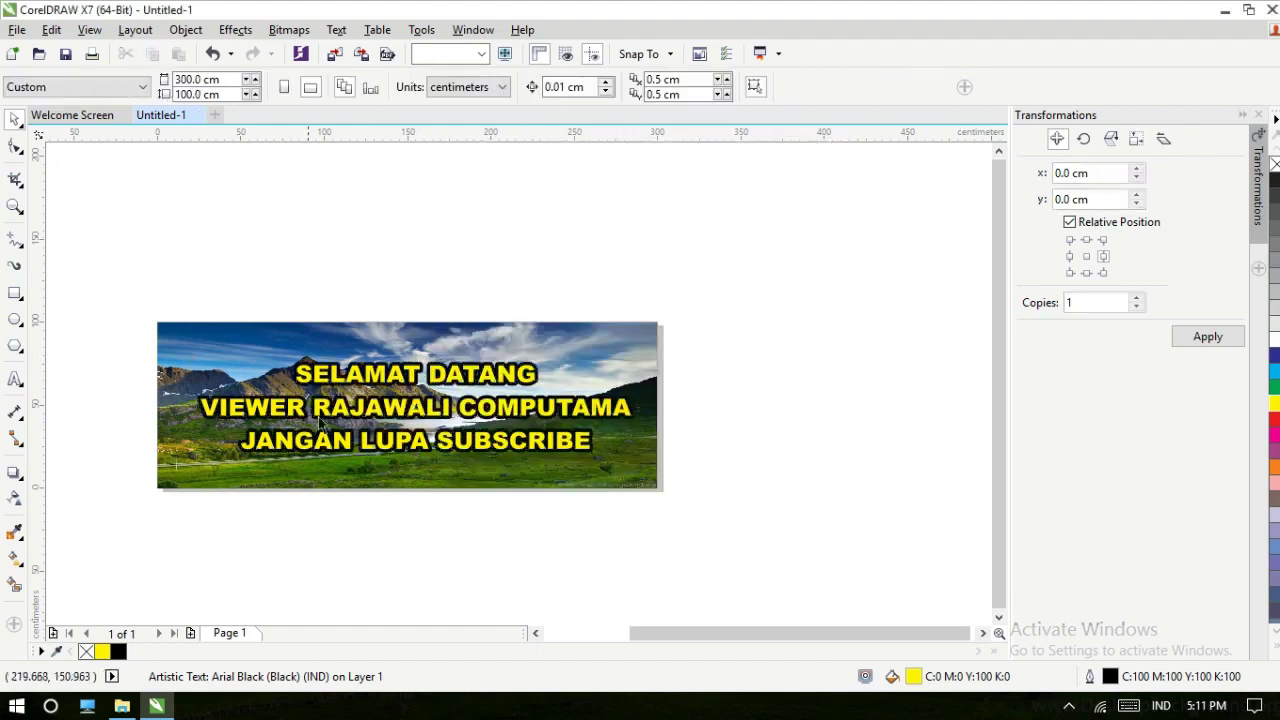
Step: Start exporting the banner to the Desktop as a JPG file named SPANDUK 3X1
left_click(17, 29)
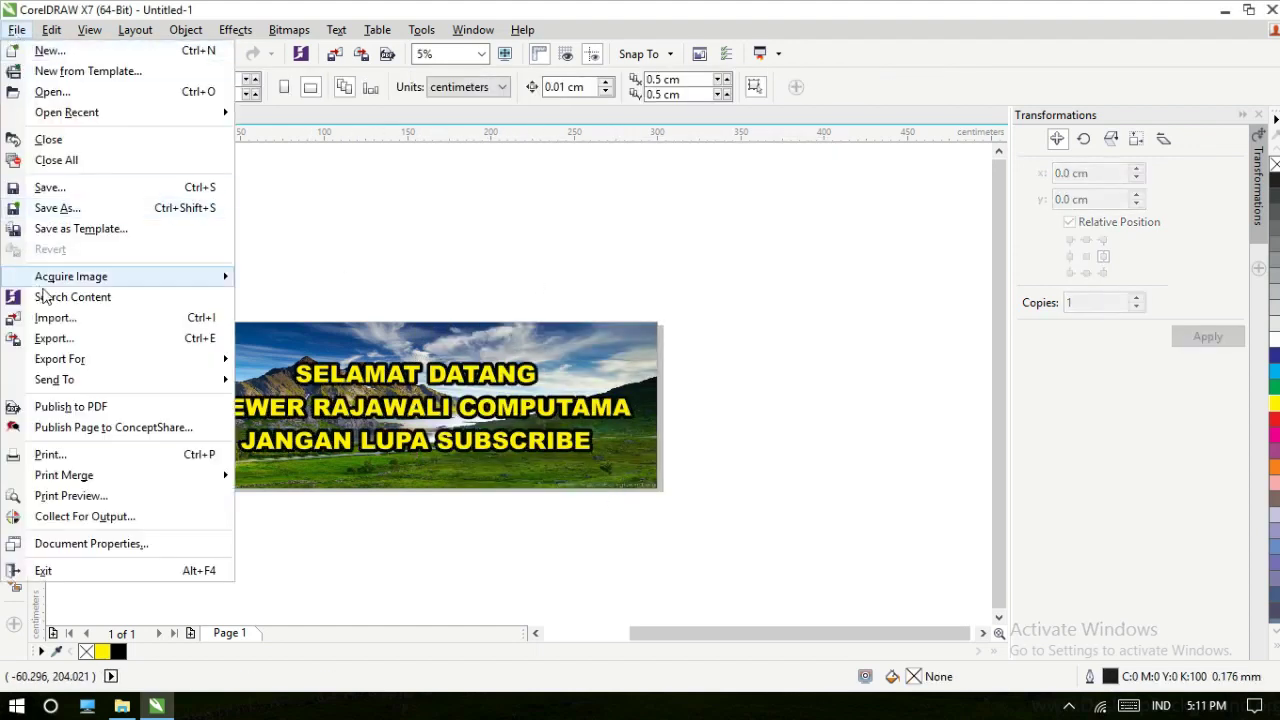
left_click(355, 292)
left_click(17, 29)
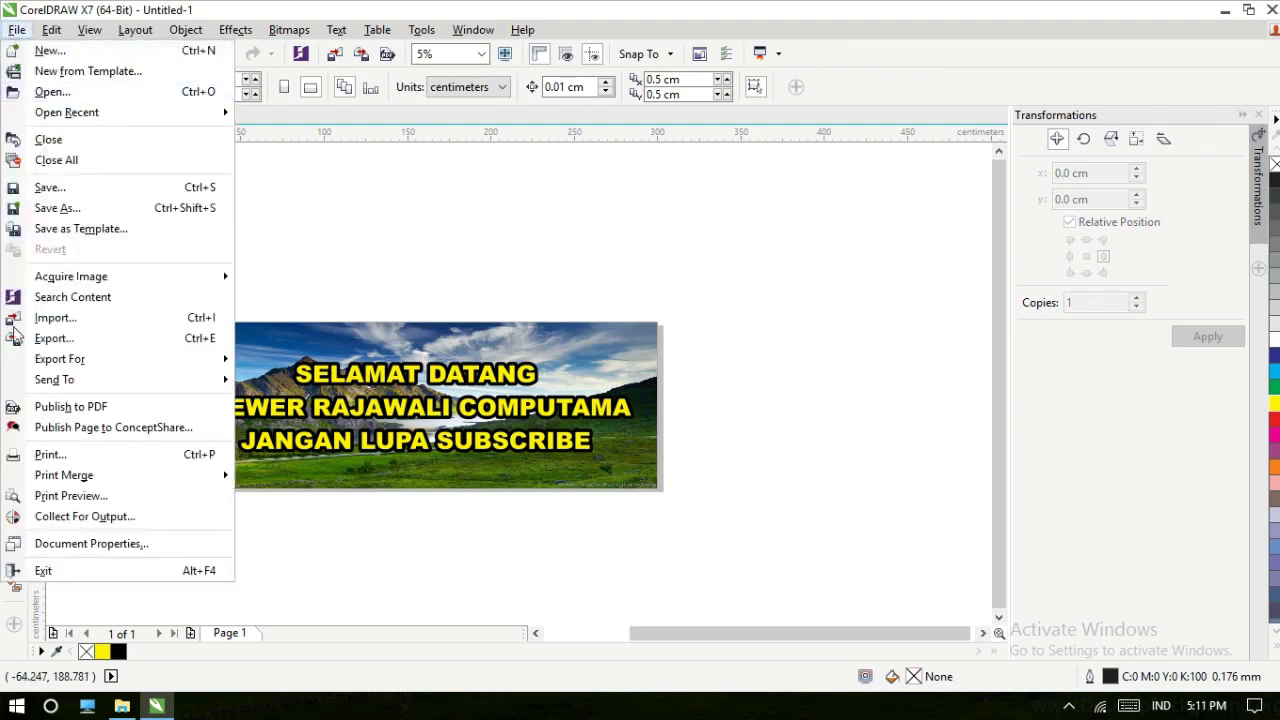
left_click(45, 338)
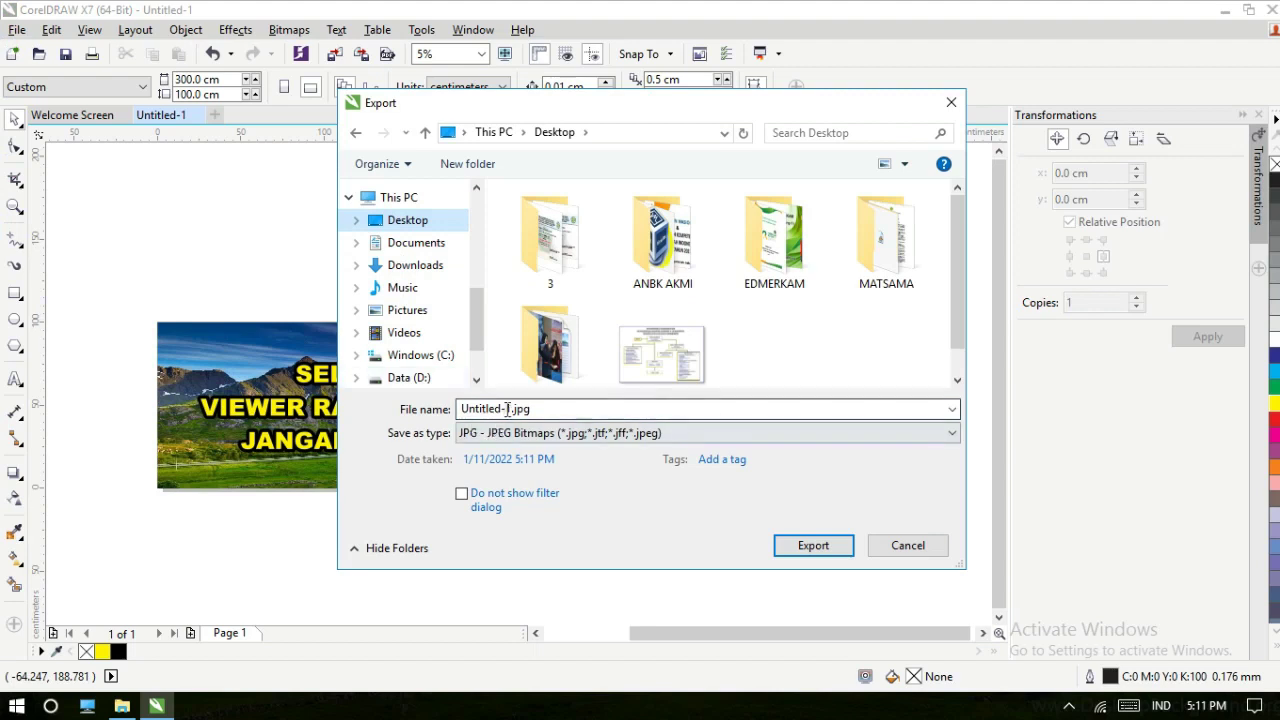
left_click(511, 409)
double_click(511, 409)
type("SO")
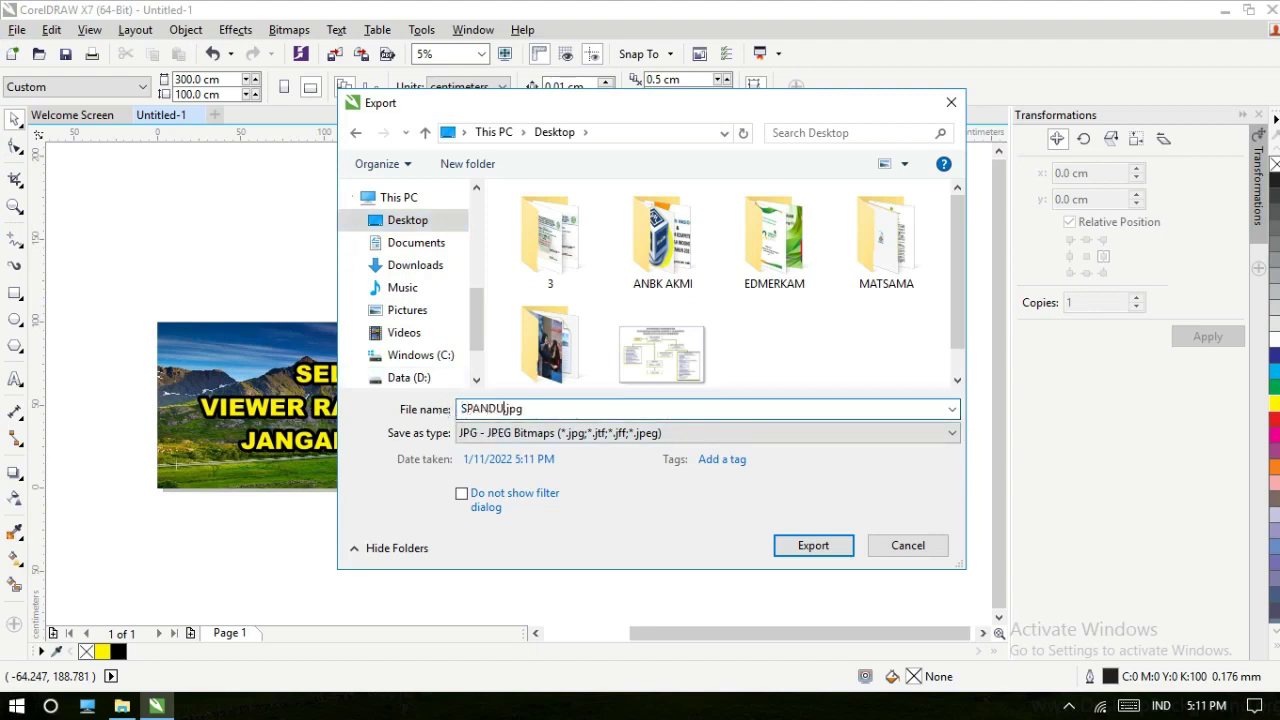
left_click(806, 550)
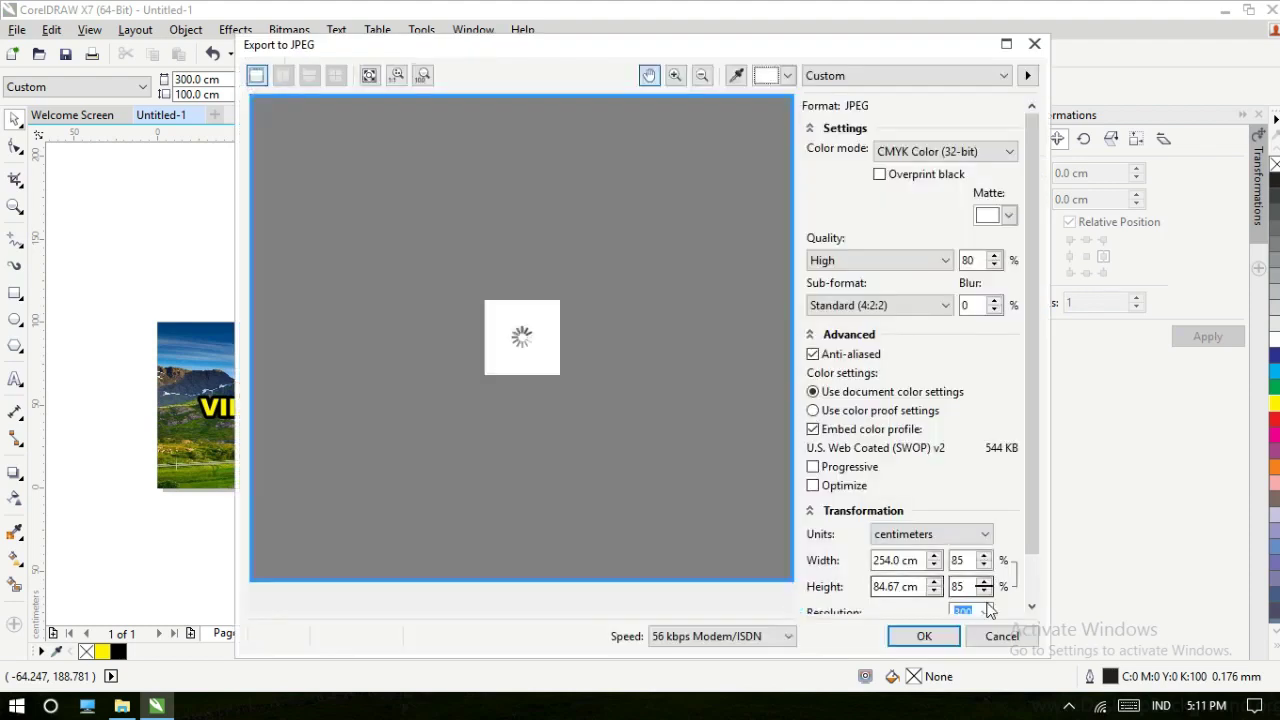
Step: Export the JPEG in CMYK Color (32-bit) at a resolution of 300
left_click(920, 152)
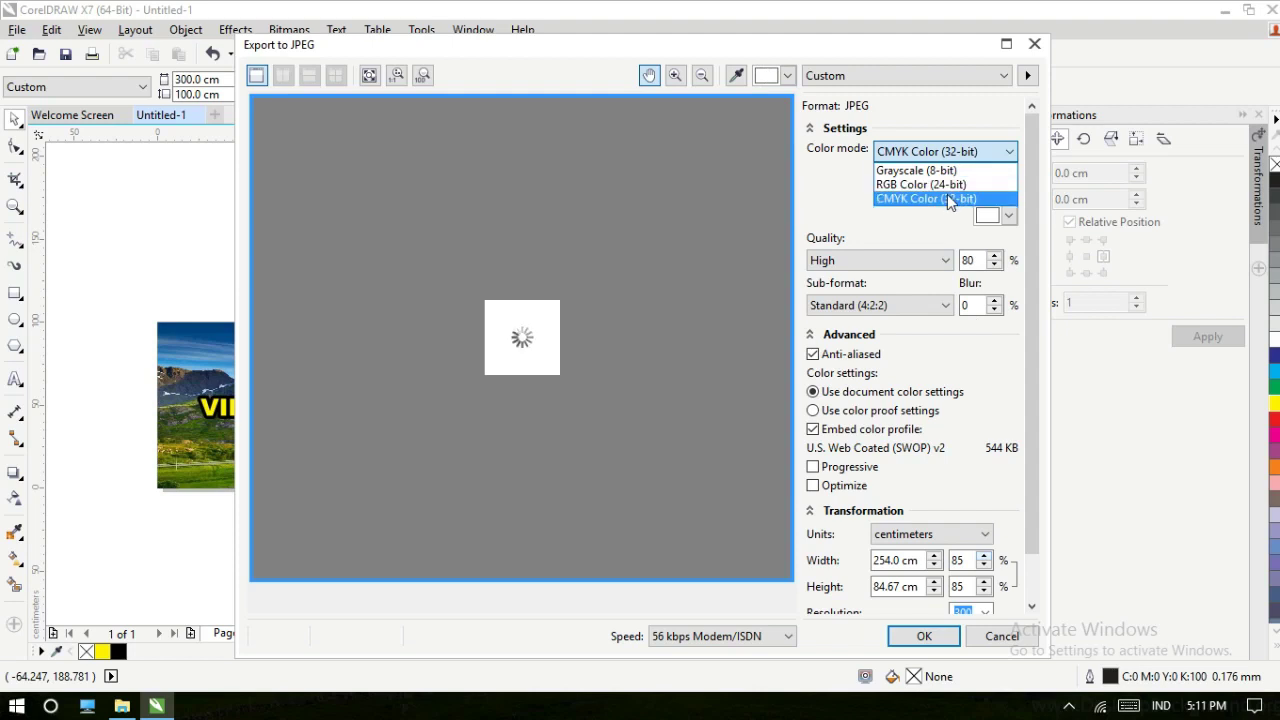
left_click(950, 199)
left_click(985, 612)
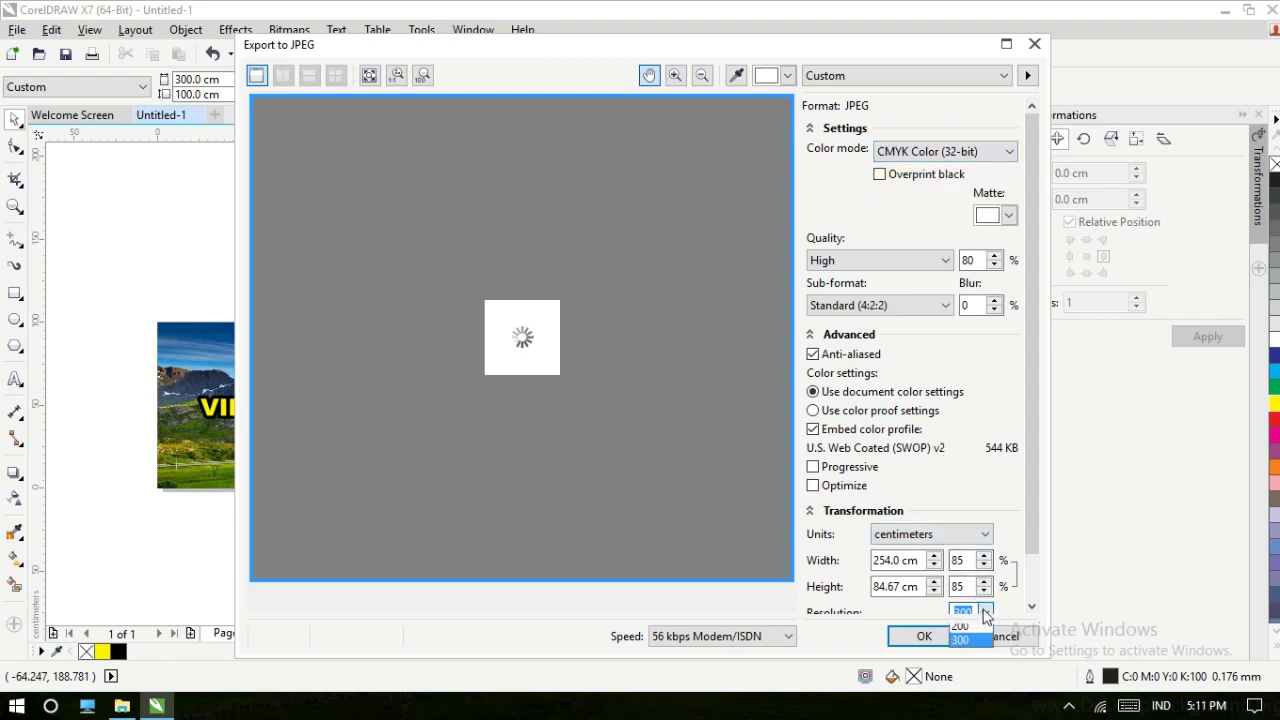
left_click(967, 660)
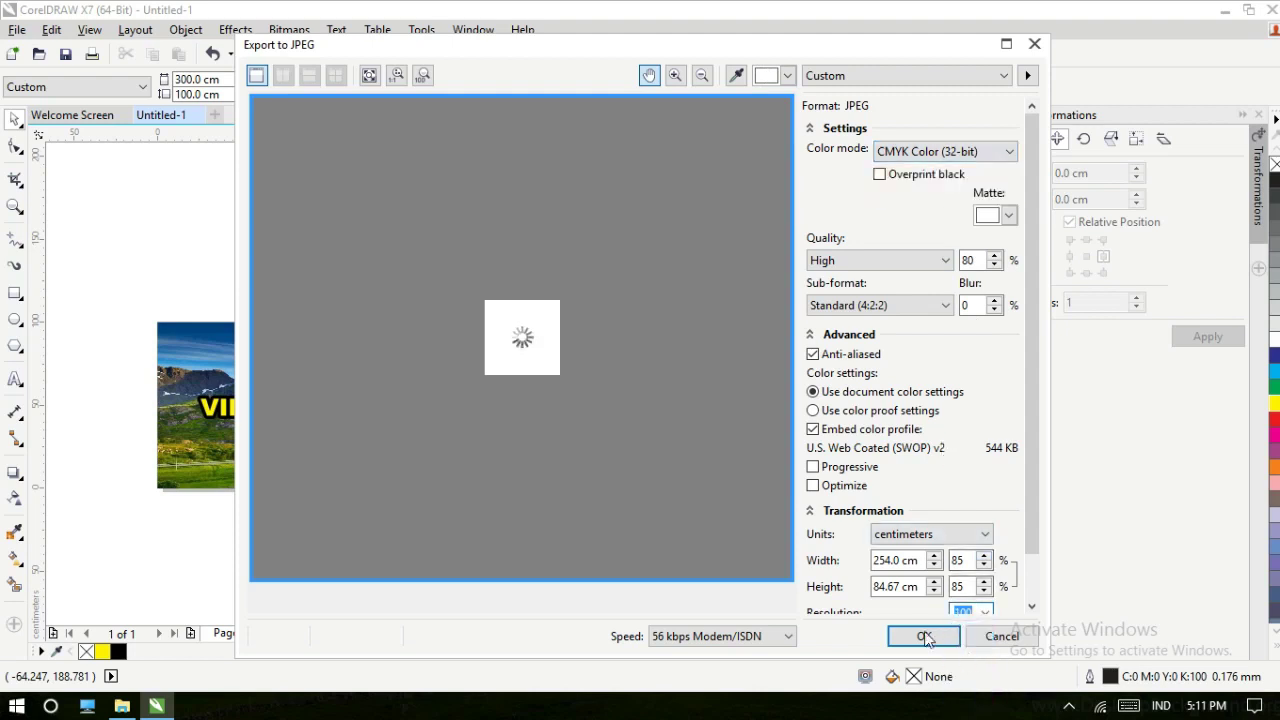
left_click(924, 636)
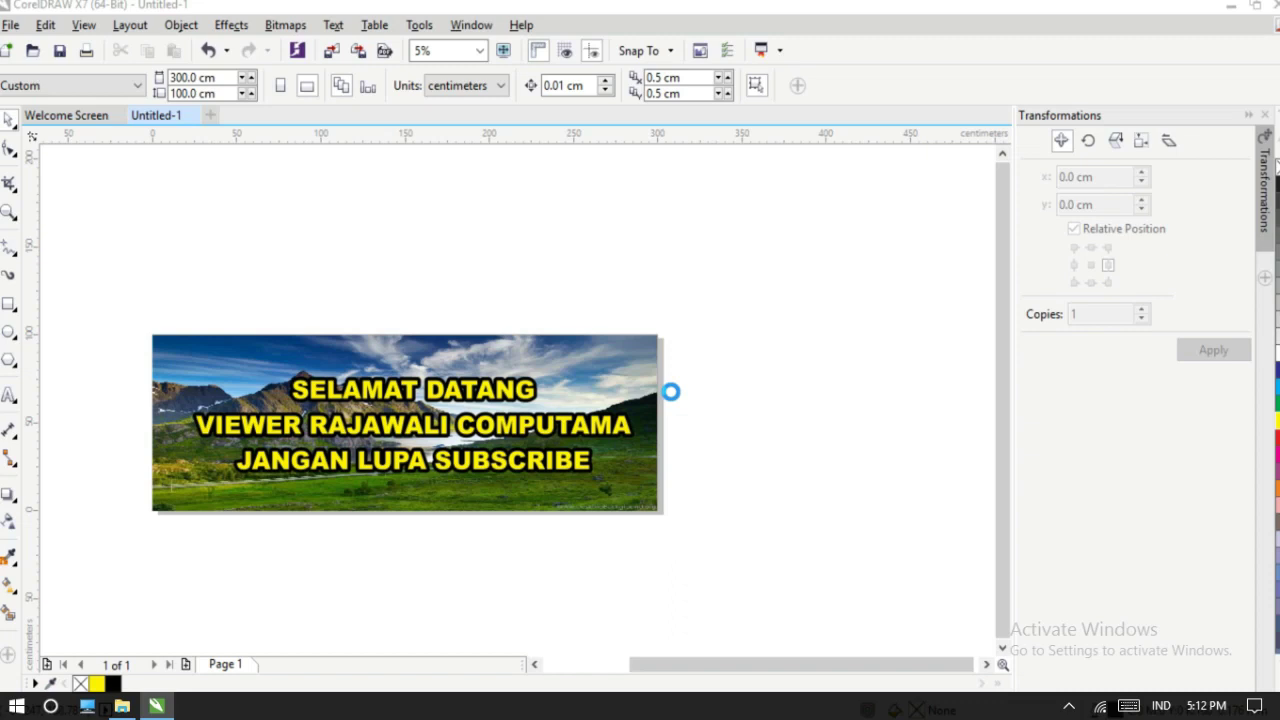
Step: Switch to the Windows desktop and open the exported SPANDUK 3X1.jpg to check it
right_click(460, 716)
left_click(529, 589)
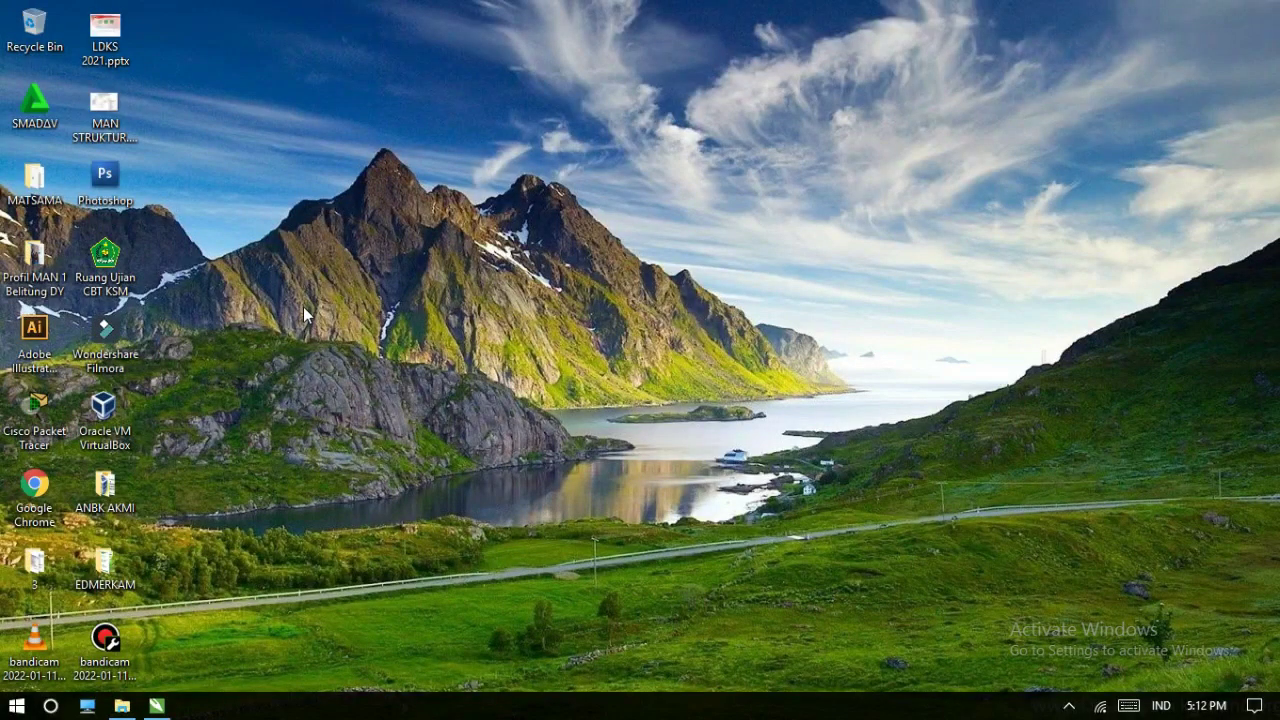
left_click(157, 706)
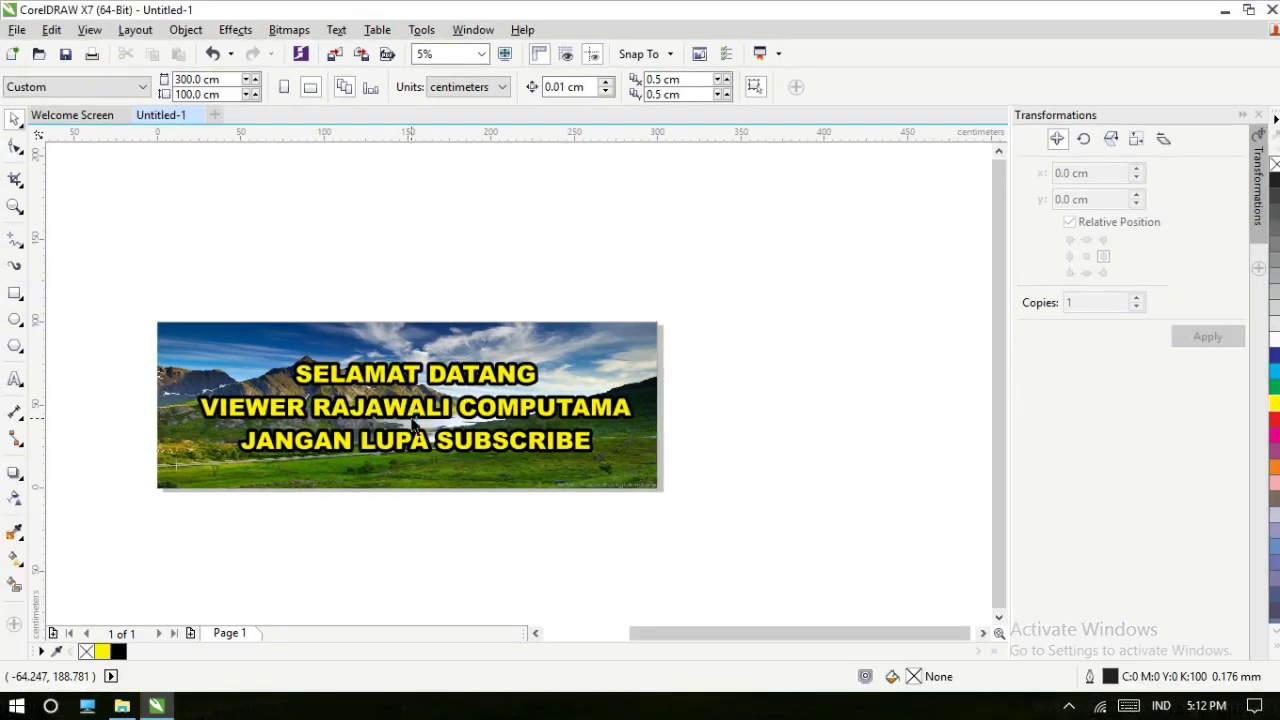
left_click(156, 706)
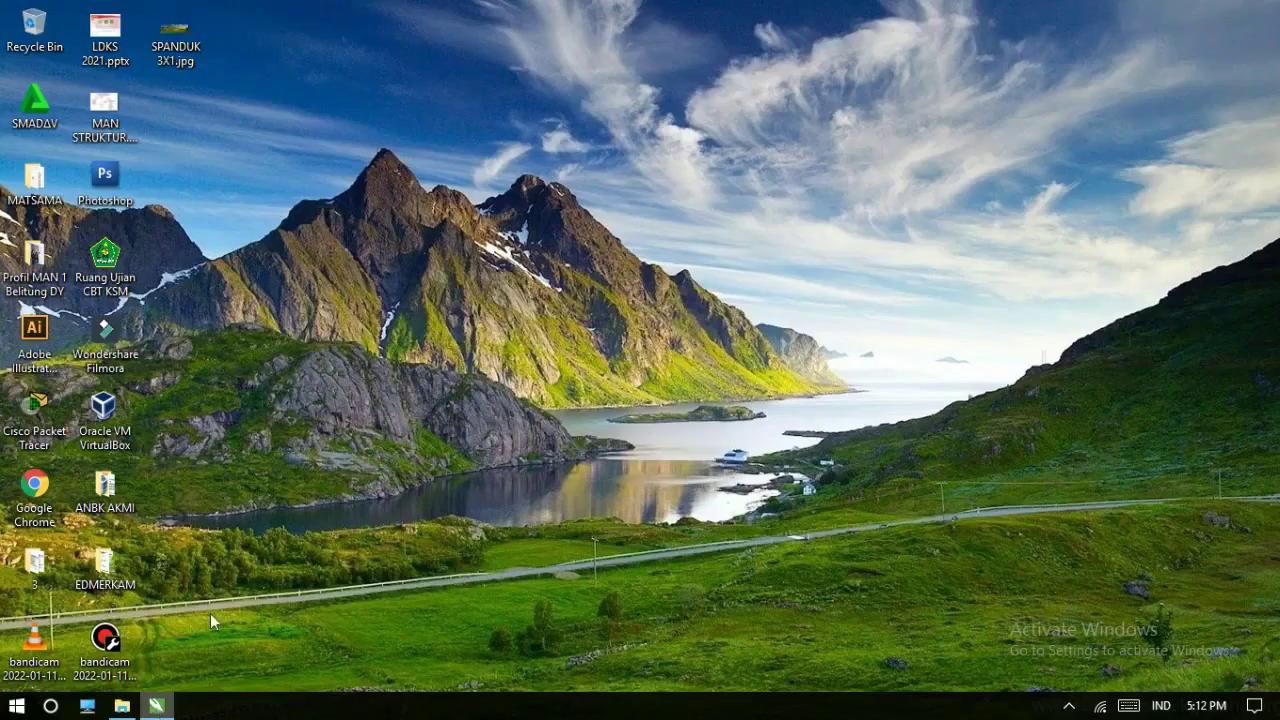
double_click(176, 52)
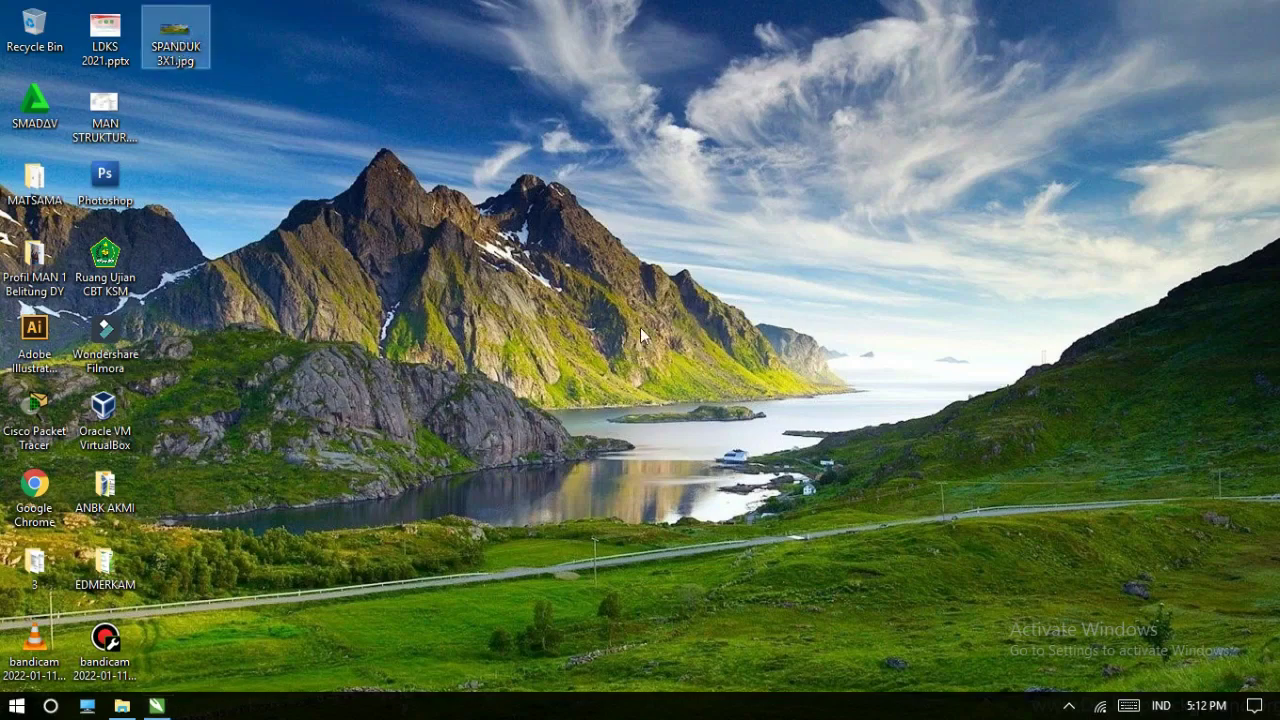